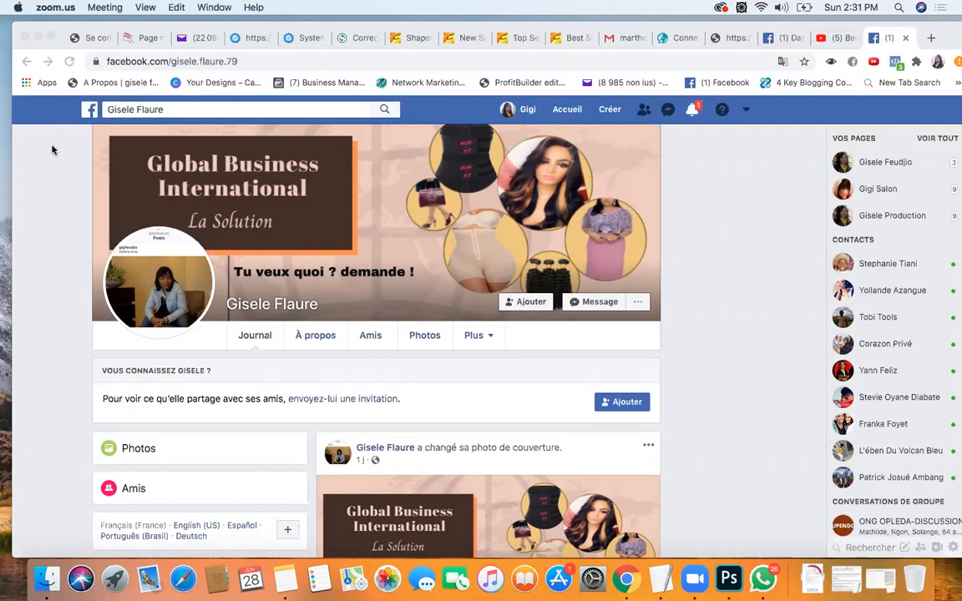
Step: Go forward to the Page setup's first stage and upload Make Up.png from the Desktop folder mes logos as profile photo
left_click(48, 60)
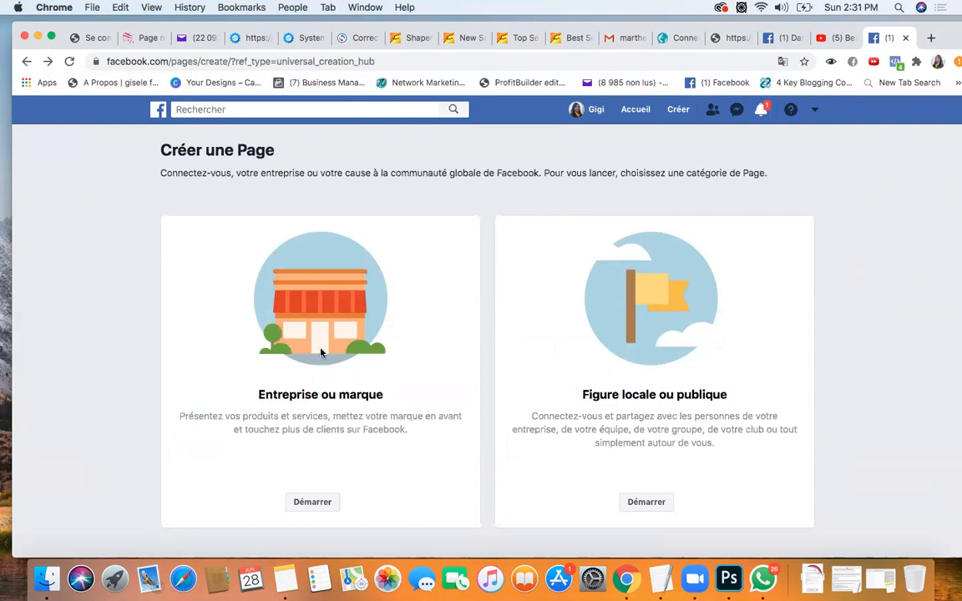
left_click(50, 63)
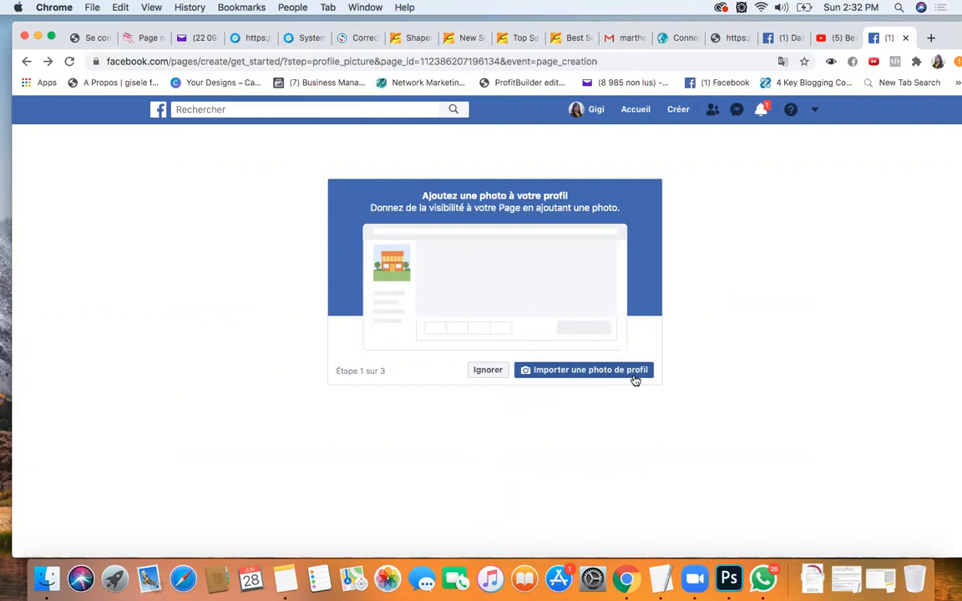
left_click(565, 370)
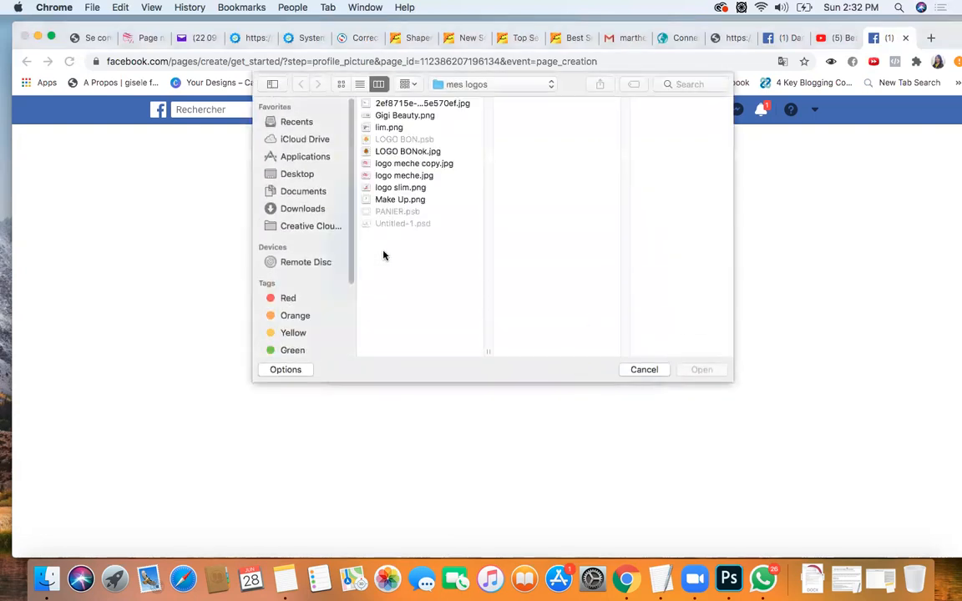
left_click(302, 176)
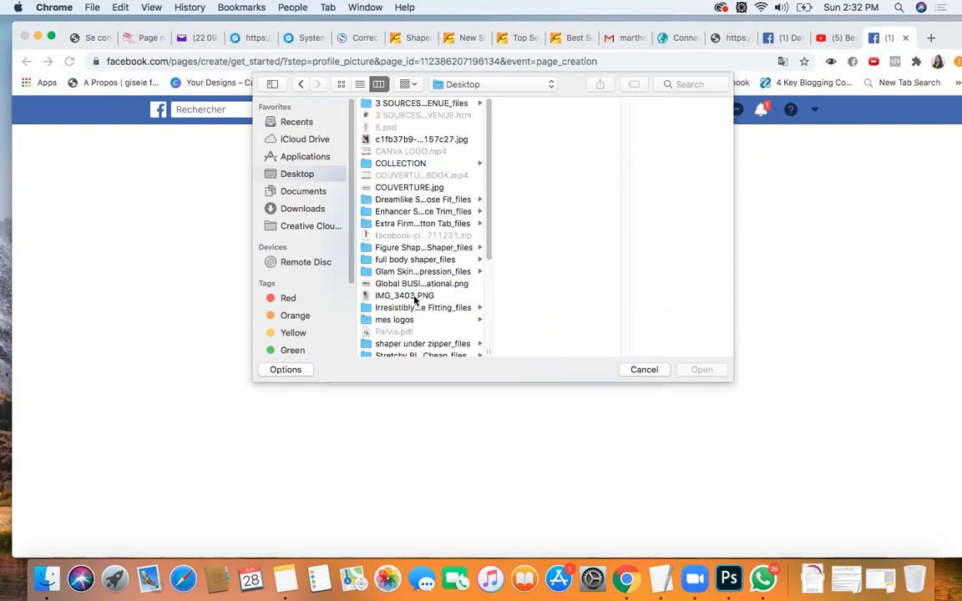
scroll(376, 271, "down", 2)
left_click(390, 276)
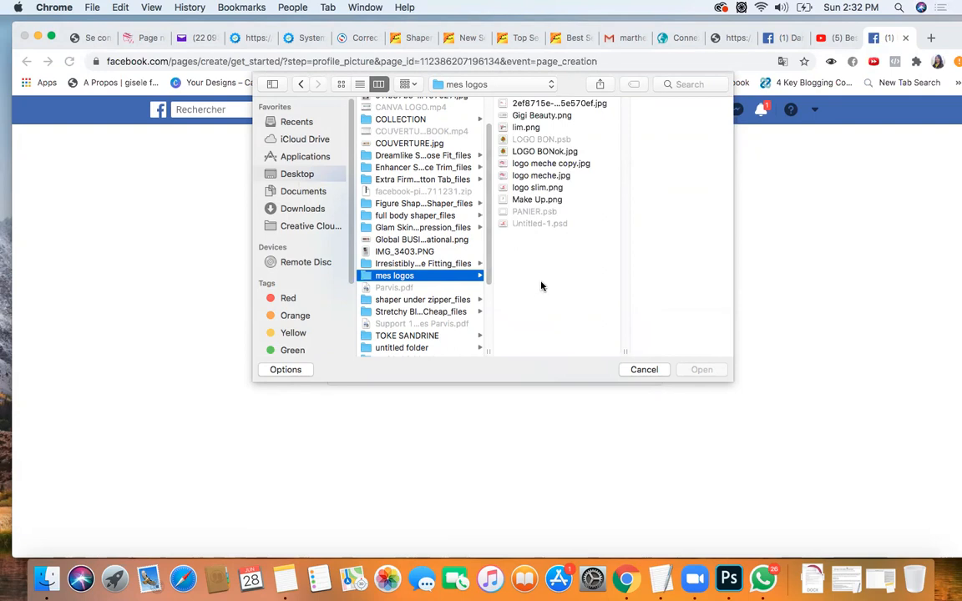
left_click(535, 200)
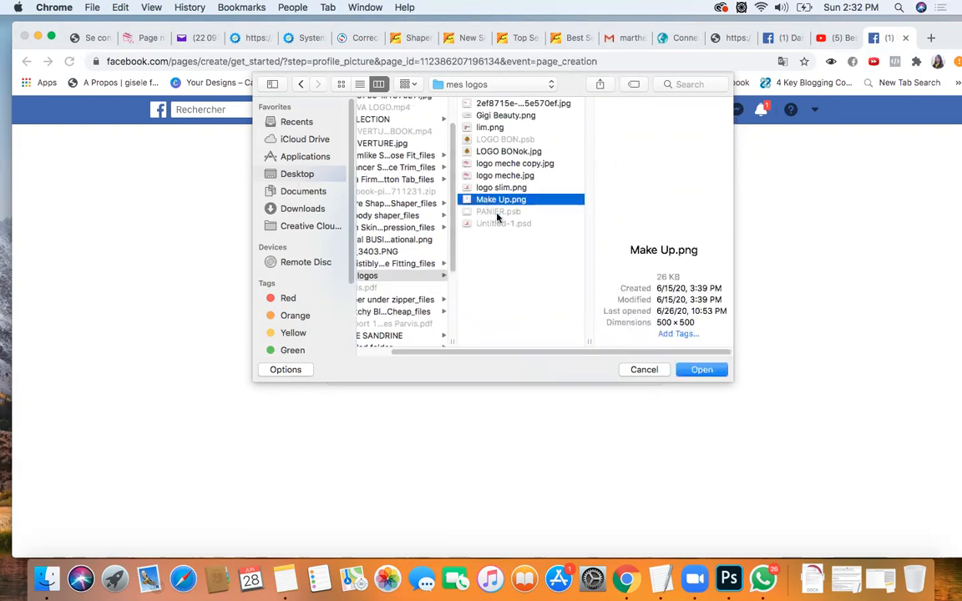
left_click(705, 370)
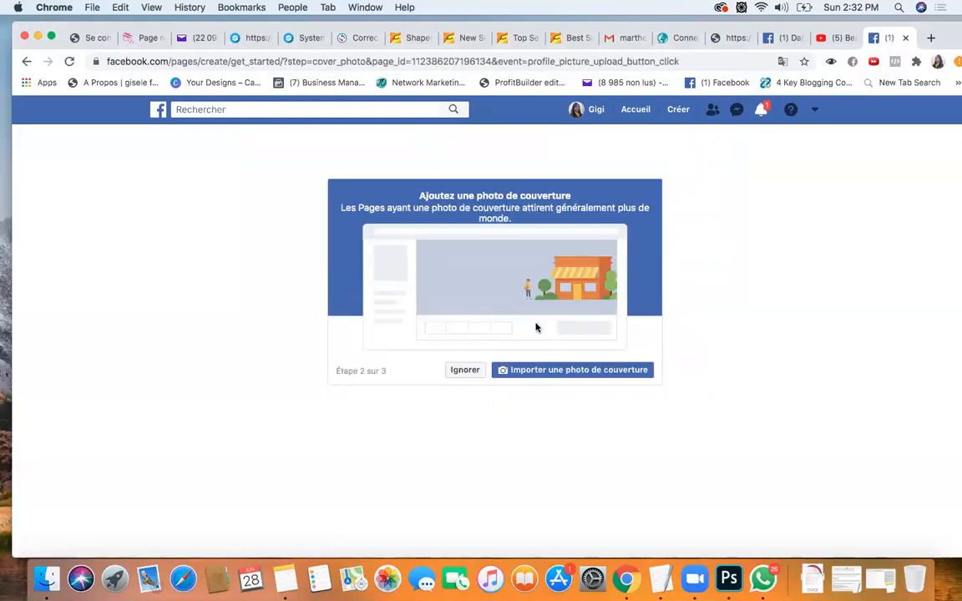
Step: Upload Gigi Beauty.png from the mes logos folder as the cover photo and postpone adding online reservations
left_click(573, 372)
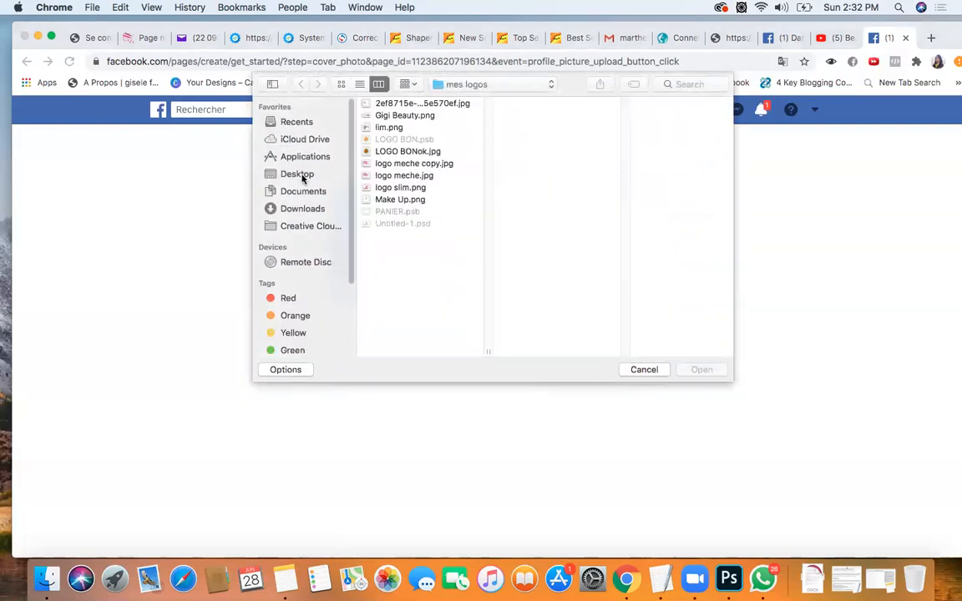
left_click(302, 175)
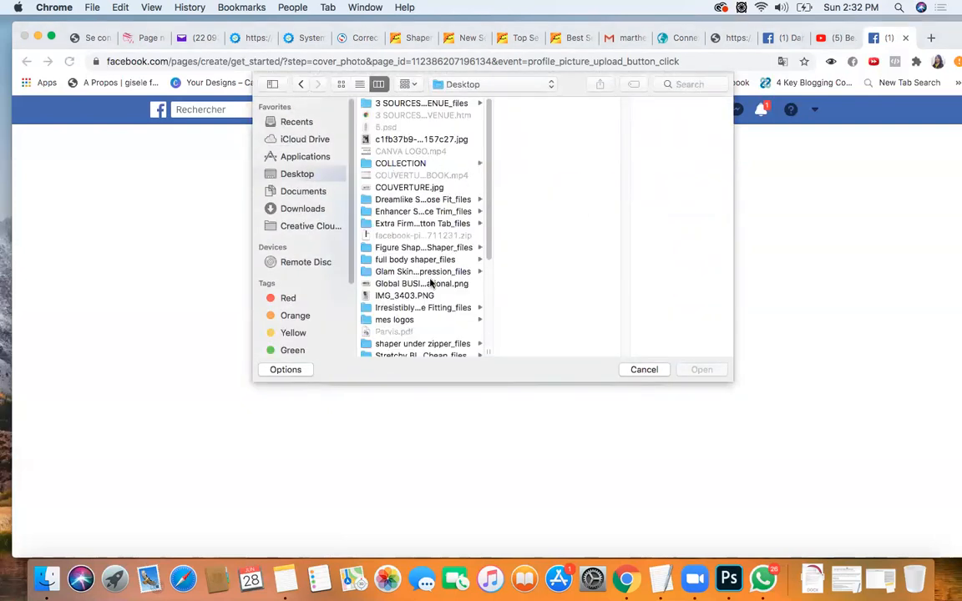
left_click(393, 319)
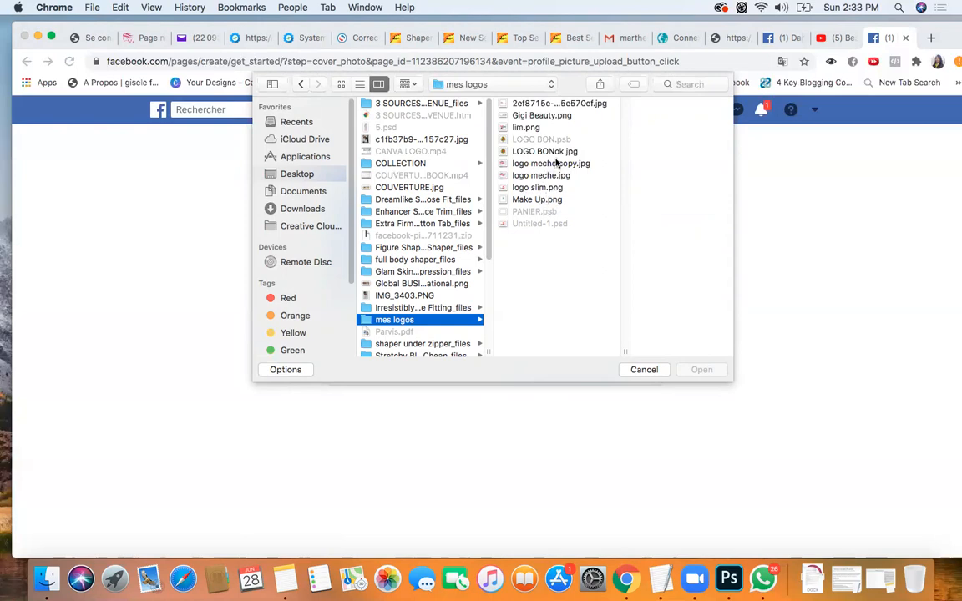
left_click(545, 116)
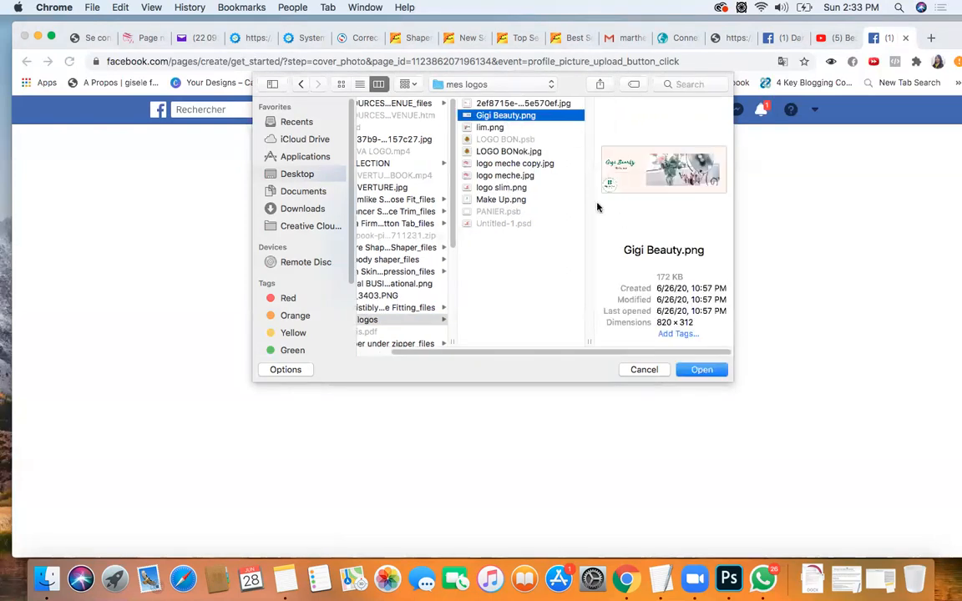
left_click(700, 370)
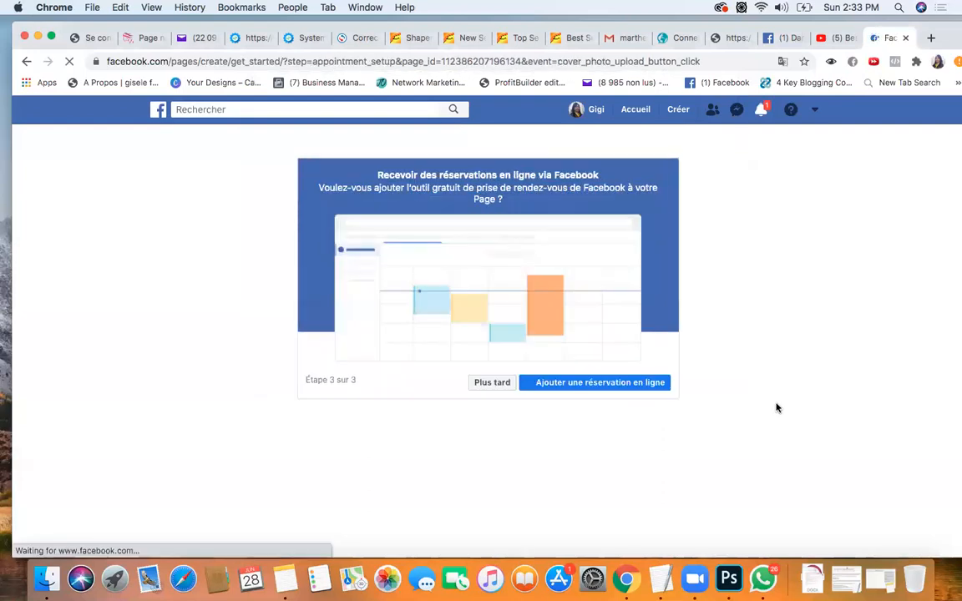
left_click(491, 382)
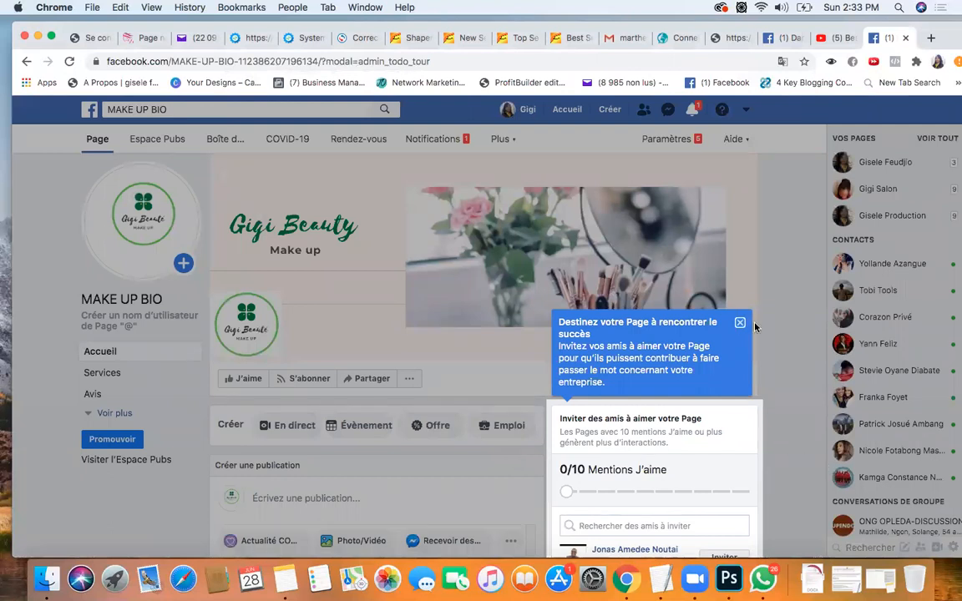
Step: Import Make Up.png from the Desktop folder mes logos as the Page's new profile photo
scroll(777, 363, "down", 3)
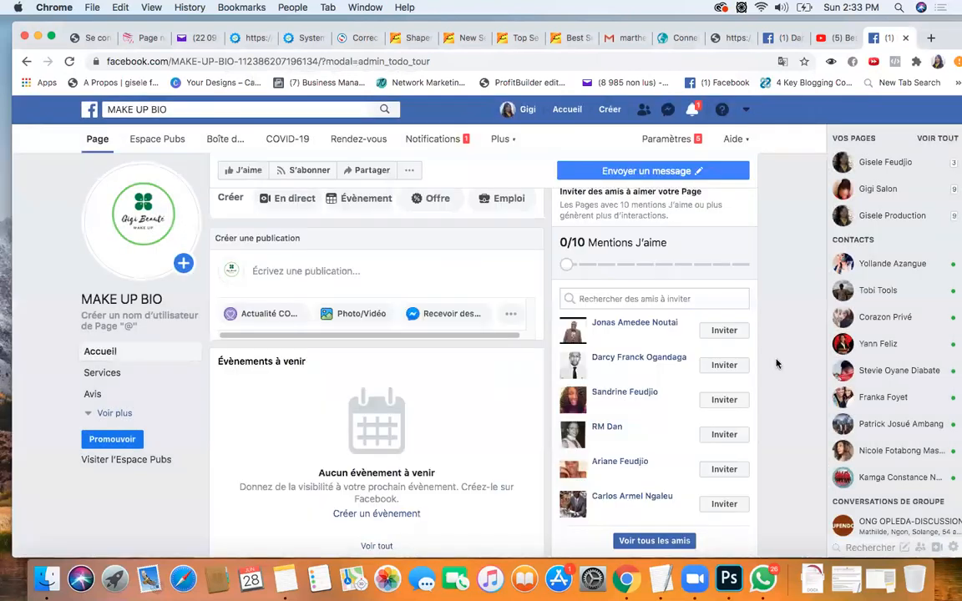
scroll(534, 357, "up", 3)
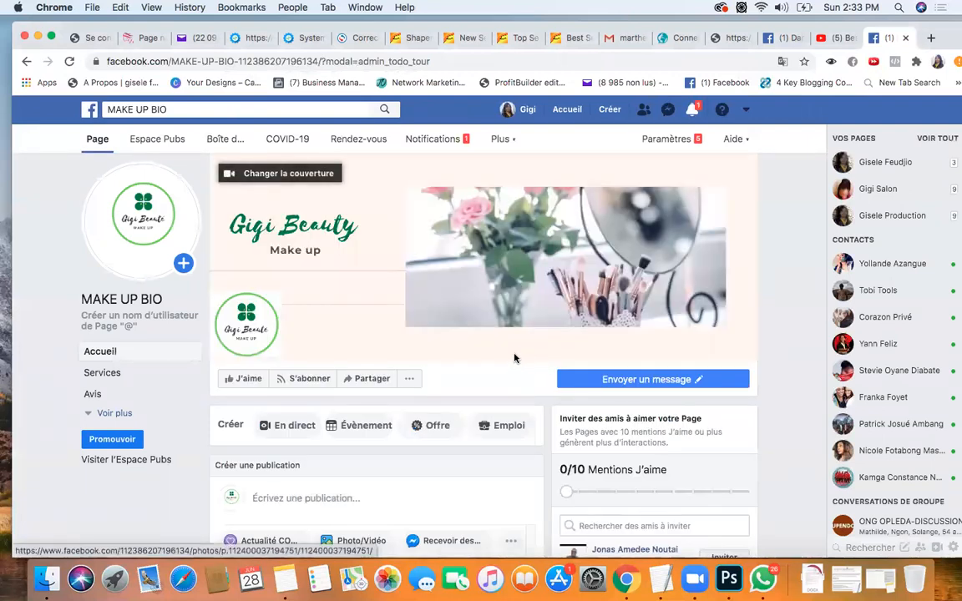
scroll(492, 351, "down", 3)
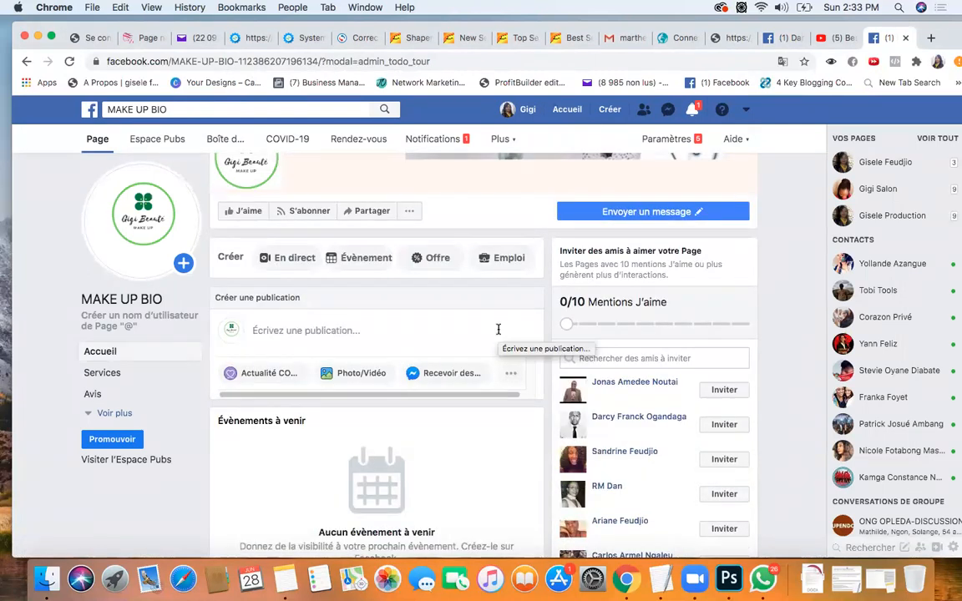
left_click(131, 247)
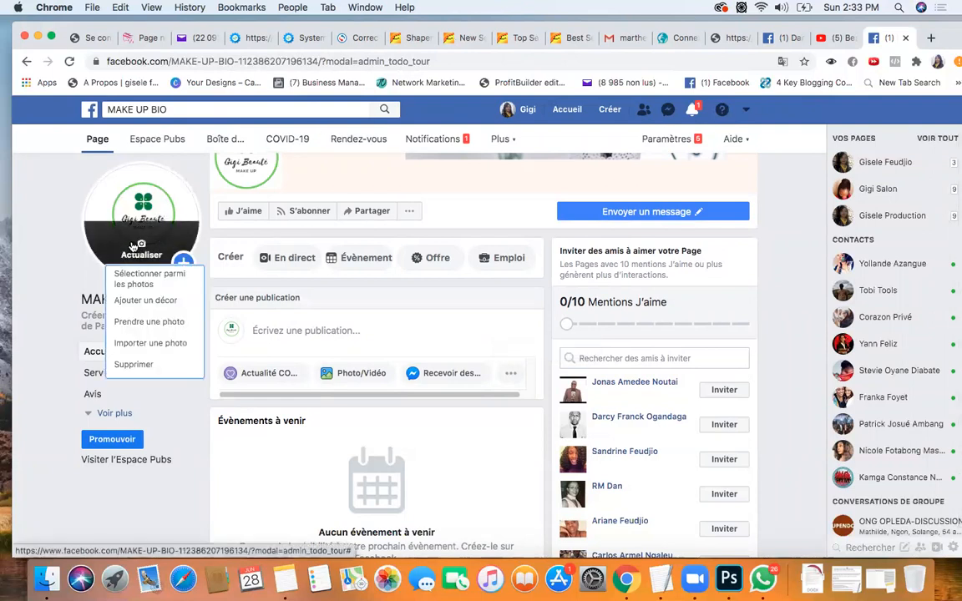
left_click(153, 343)
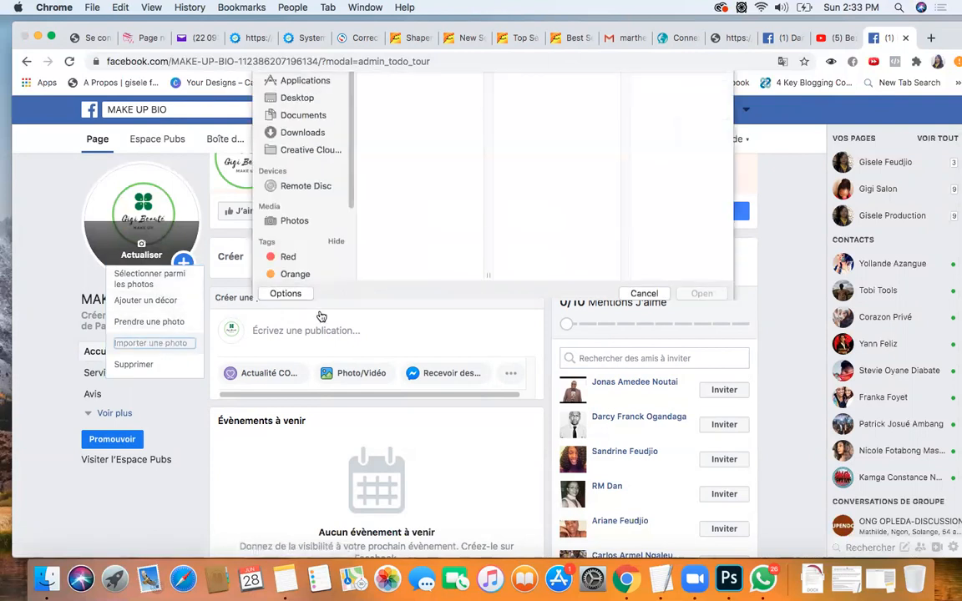
left_click(299, 173)
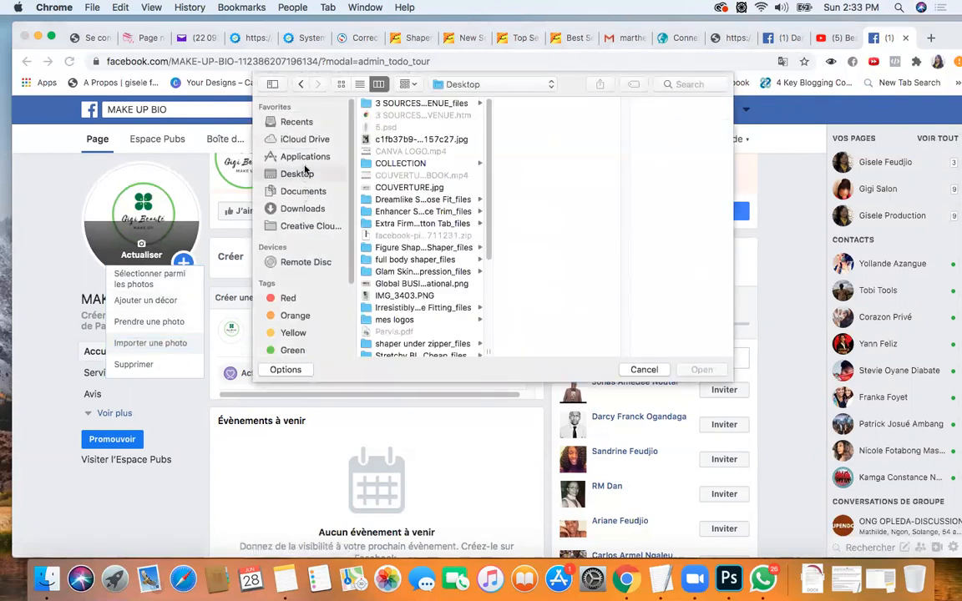
left_click(442, 320)
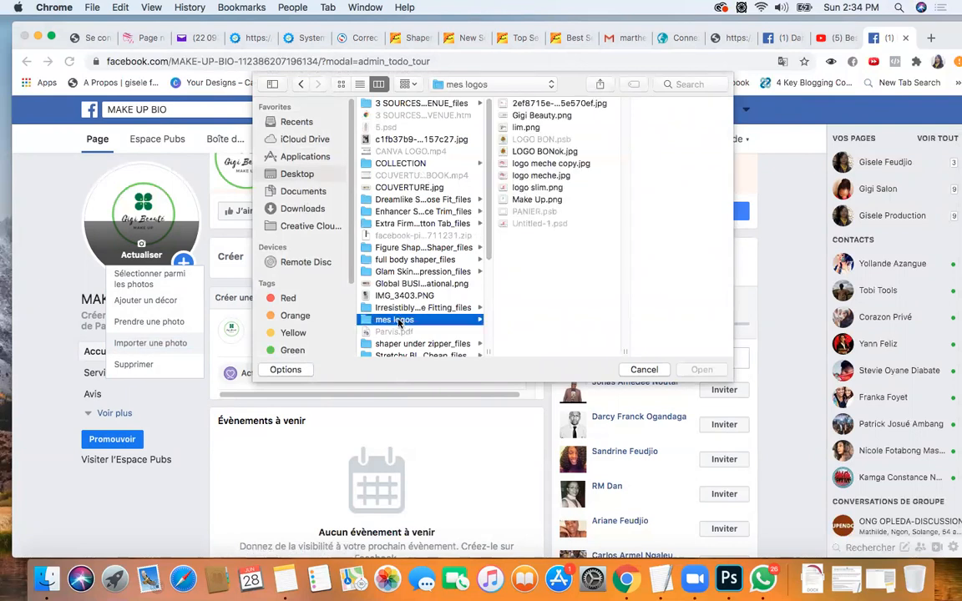
left_click(525, 200)
left_click(701, 369)
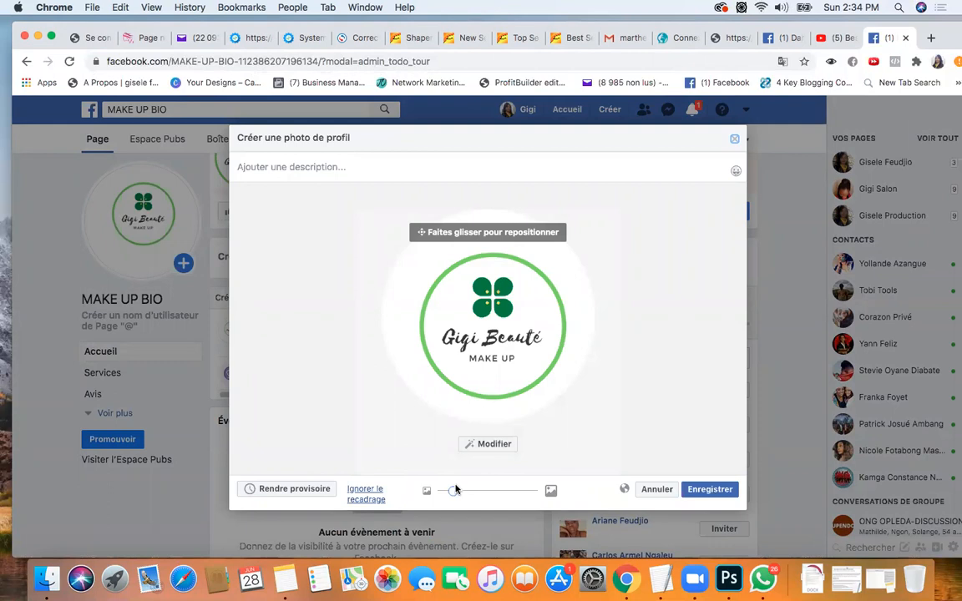
Step: Enlarge and reposition the logo so its green ring nearly fills the circular crop, and save the profile photo
left_click_drag(453, 491, 479, 491)
mouse_move(484, 341)
left_mouse_down()
mouse_move(473, 320)
mouse_move(469, 329)
mouse_move(478, 329)
left_mouse_up()
left_click_drag(475, 491, 478, 491)
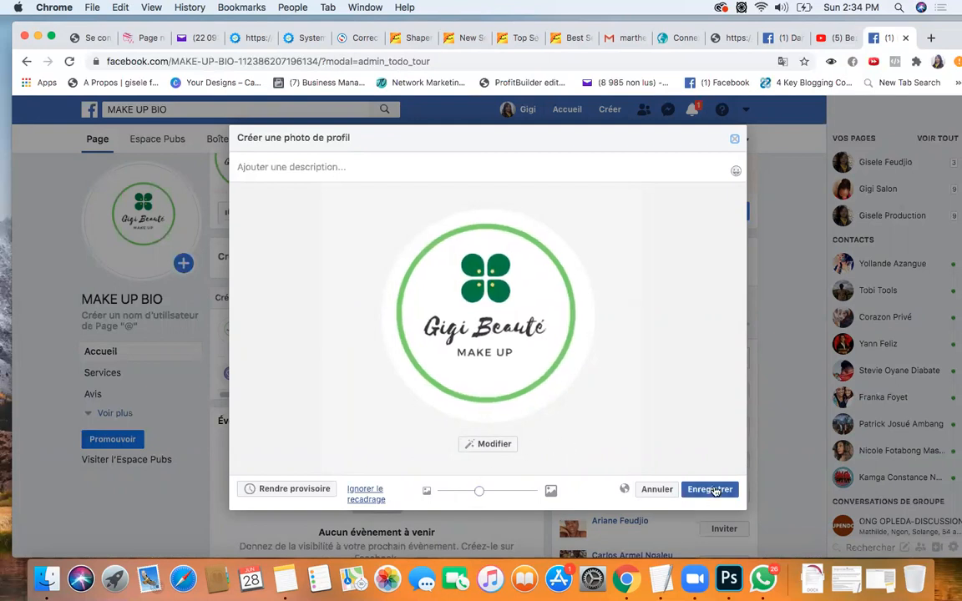
left_click(711, 490)
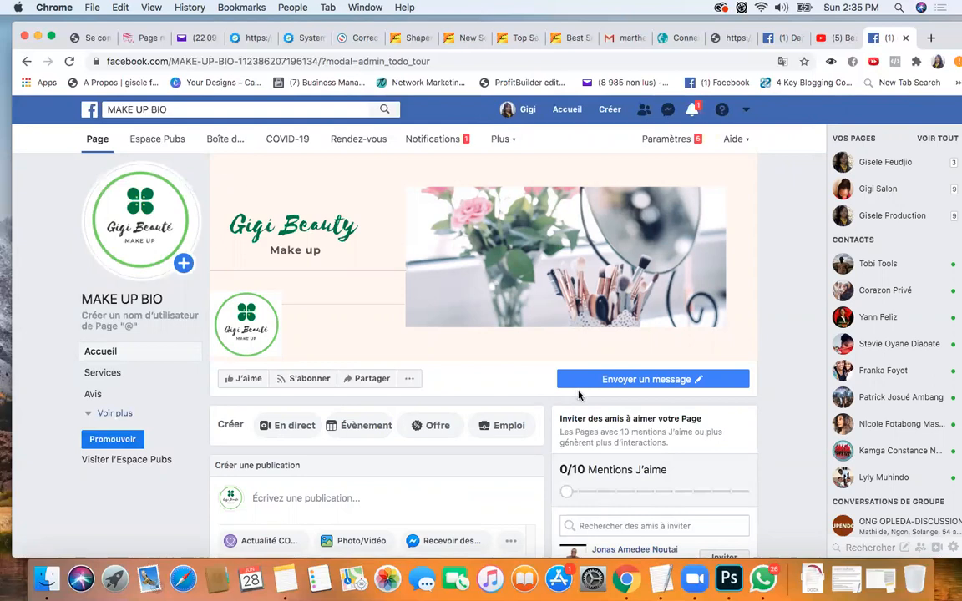
Step: Modify the Page's action button, choosing Envoyer un message among the Vous contacter options, and continue to stage 2
scroll(584, 409, "down", 3)
scroll(609, 428, "down", 2)
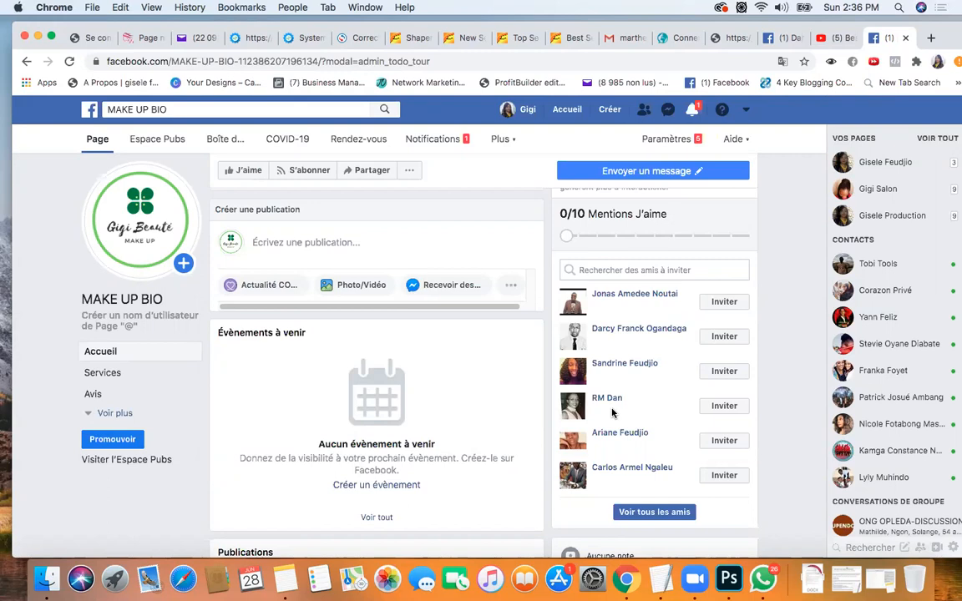
scroll(481, 443, "up", 2)
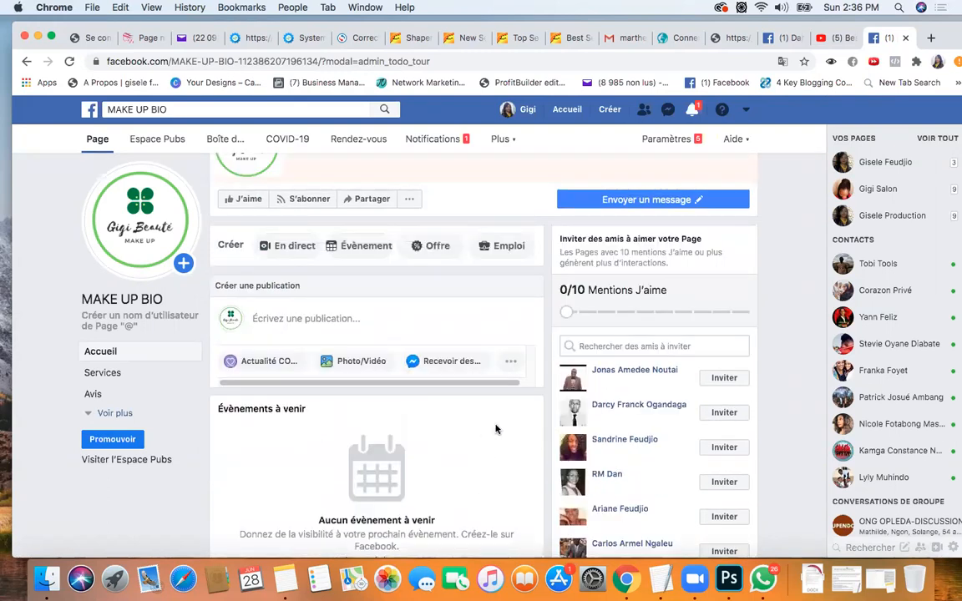
scroll(493, 430, "up", 4)
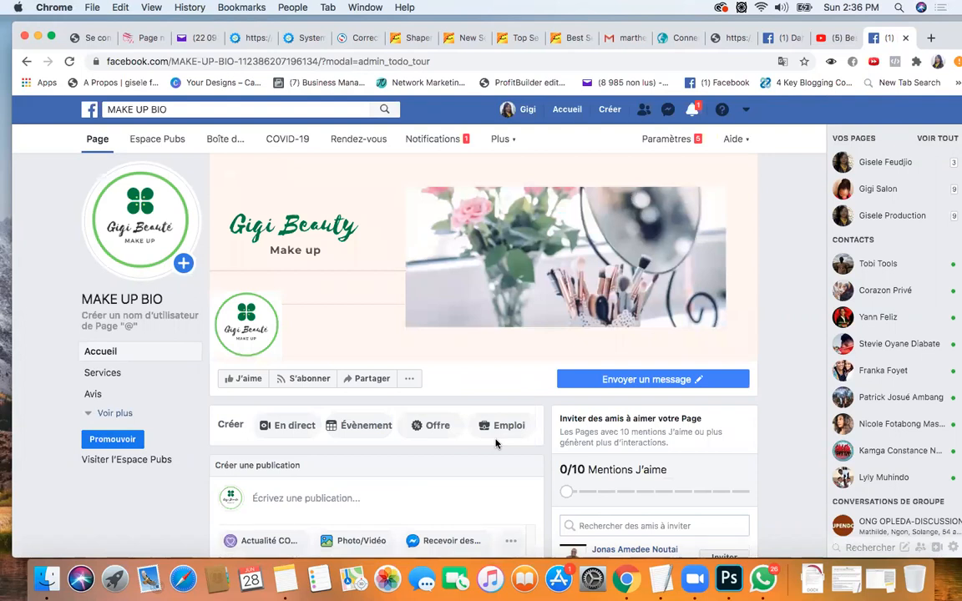
left_click(631, 379)
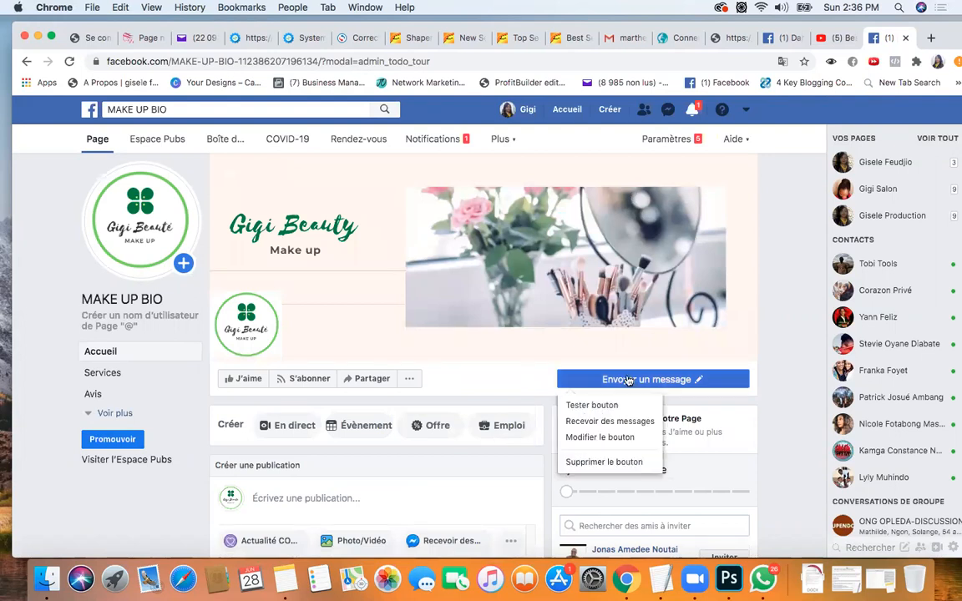
left_click(599, 437)
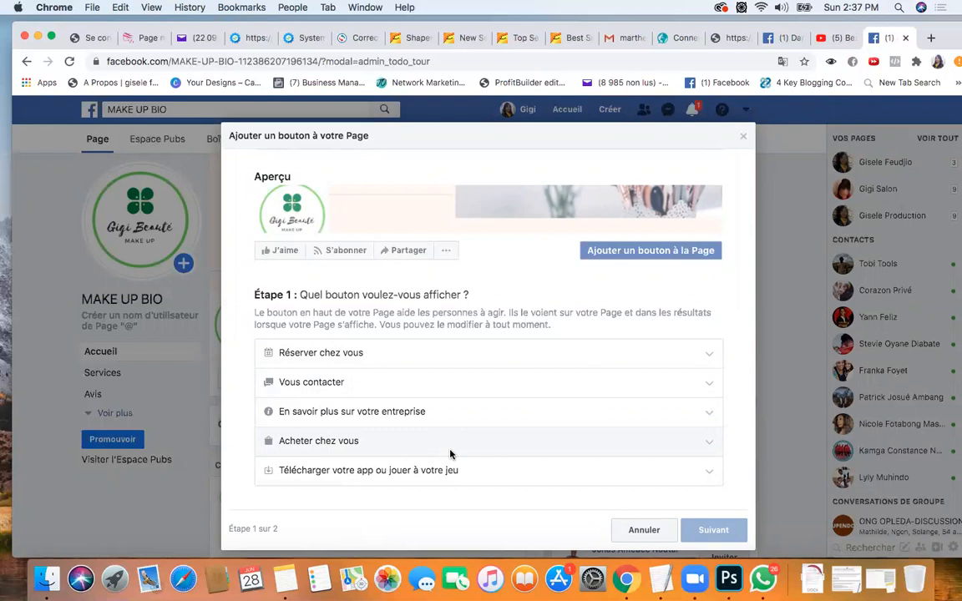
left_click(315, 382)
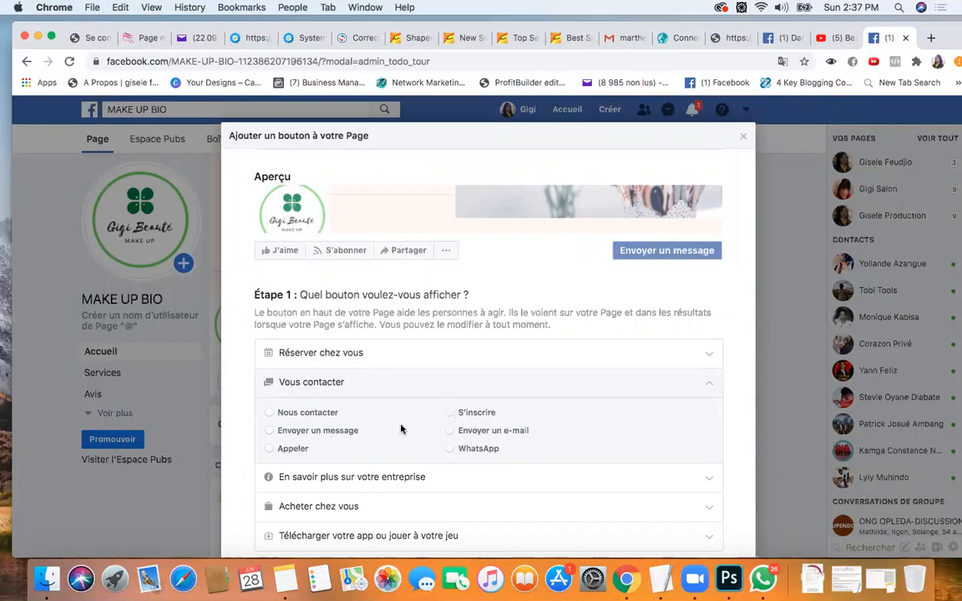
left_click(270, 430)
scroll(374, 444, "down", 2)
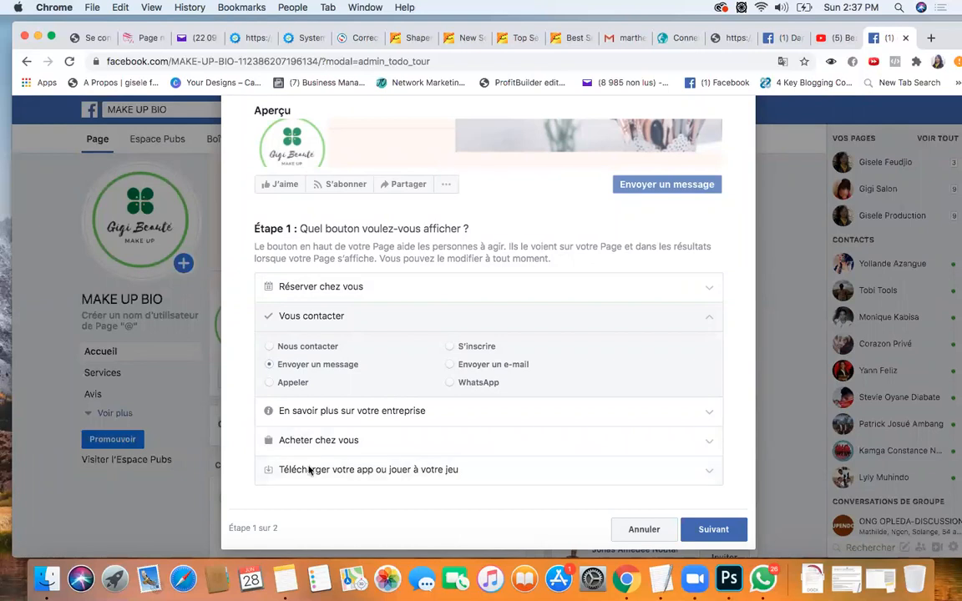
scroll(617, 466, "down", 1)
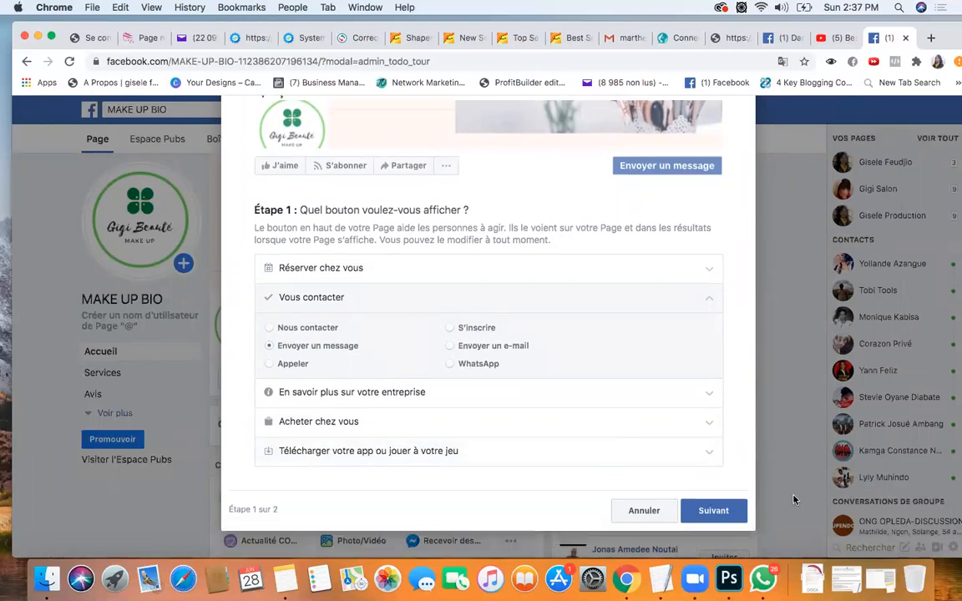
left_click(713, 510)
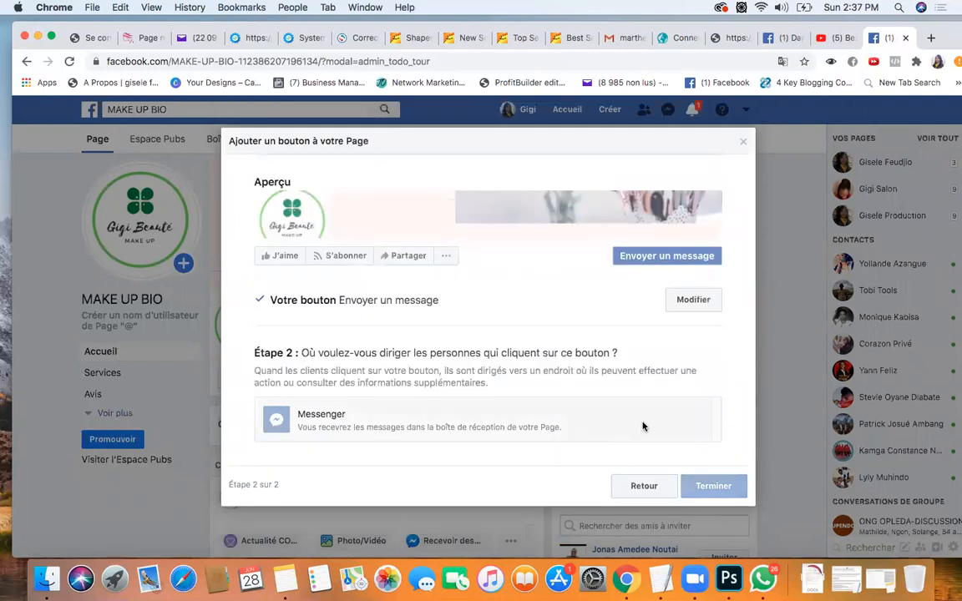
Step: Direct people who use the action button to Messenger and finish the button setup
left_click(334, 414)
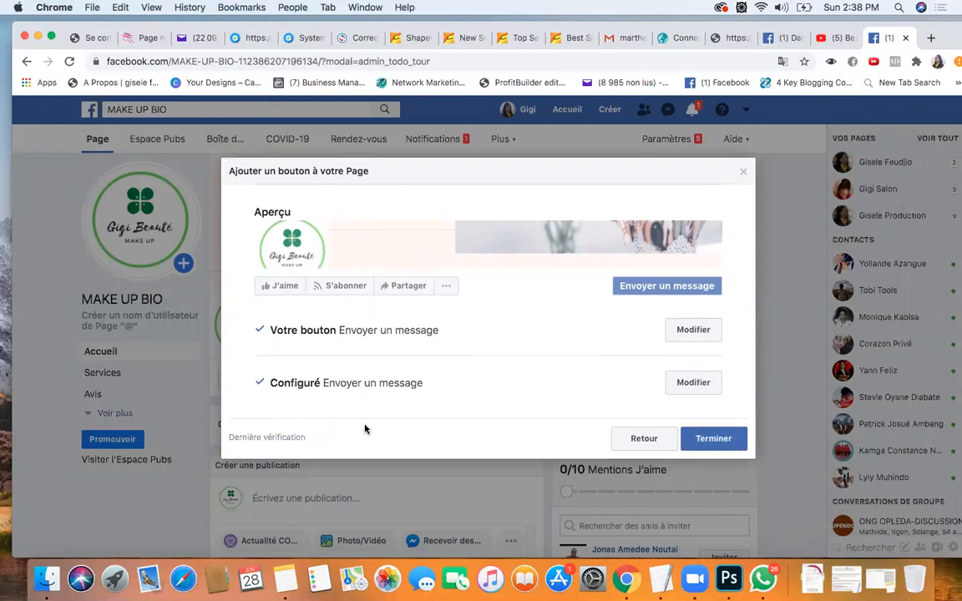
left_click(712, 440)
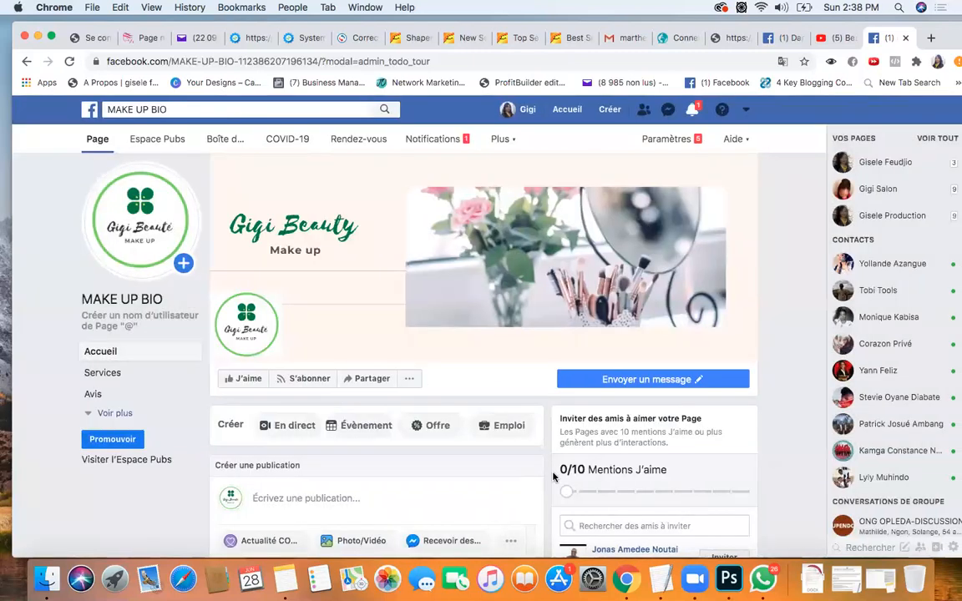
scroll(664, 390, "down", 2)
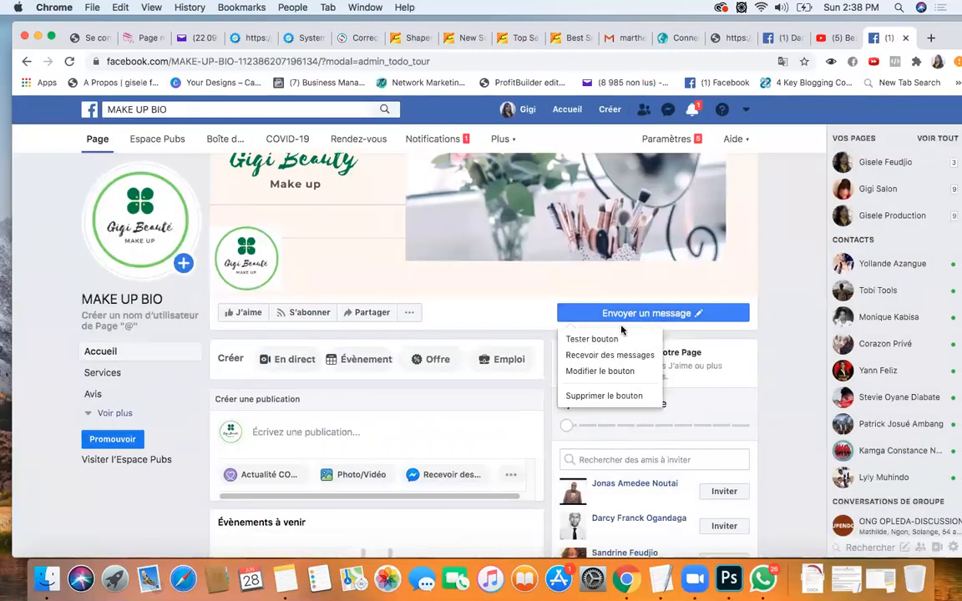
Step: Check the options of the Envoyer un message button and look through the Page's home view
scroll(749, 377, "down", 1)
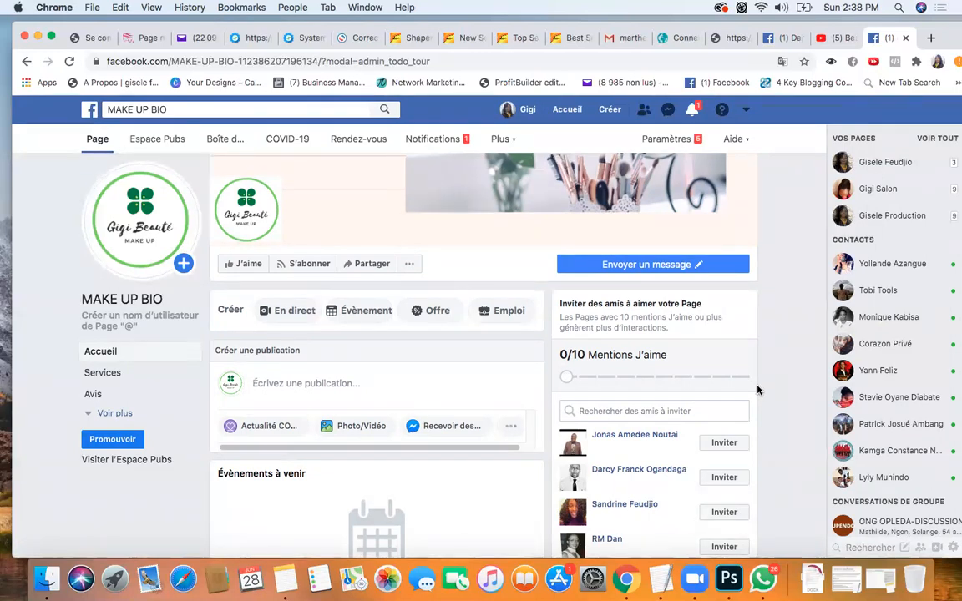
left_click(665, 274)
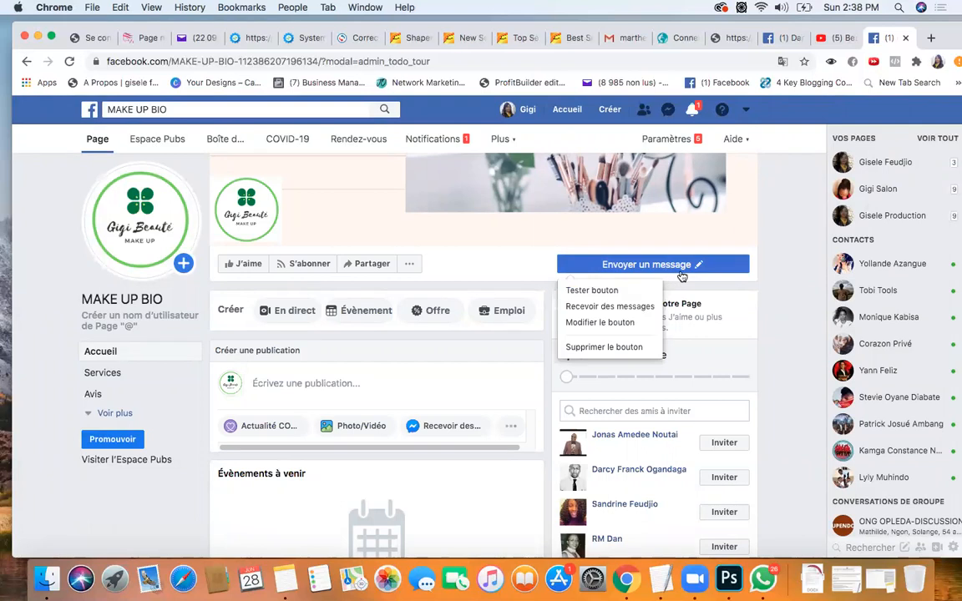
left_click(686, 278)
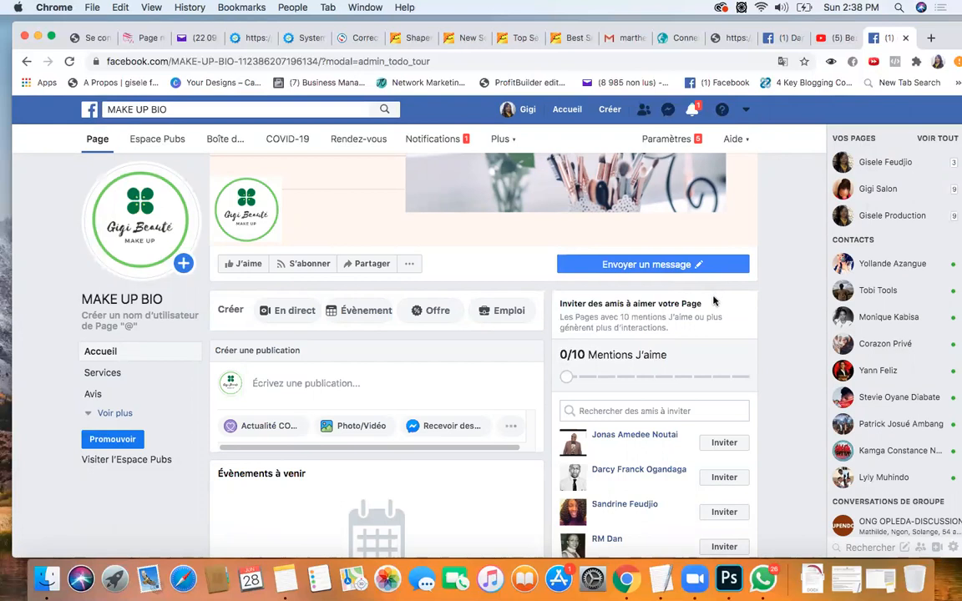
scroll(691, 301, "down", 5)
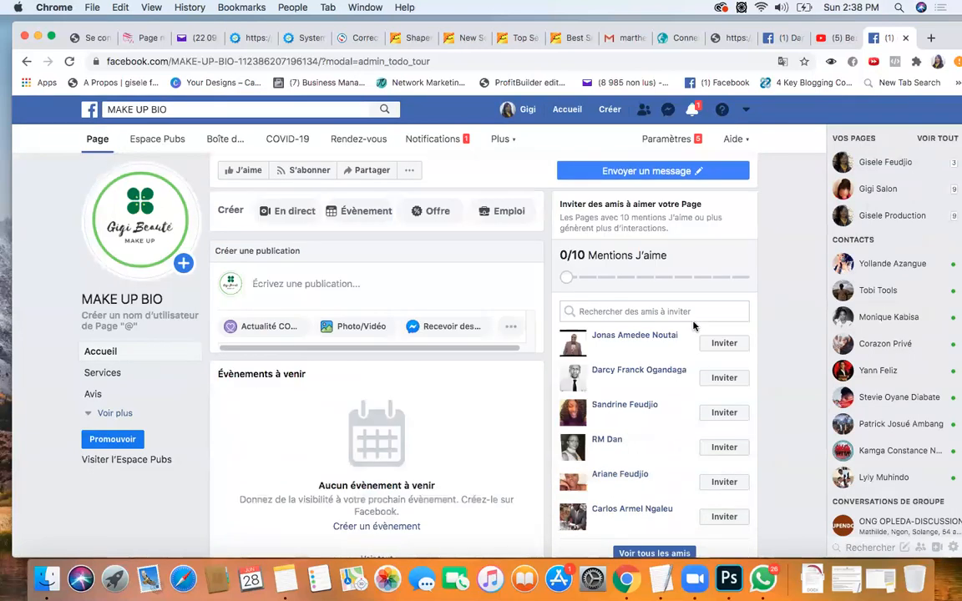
scroll(693, 321, "down", 5)
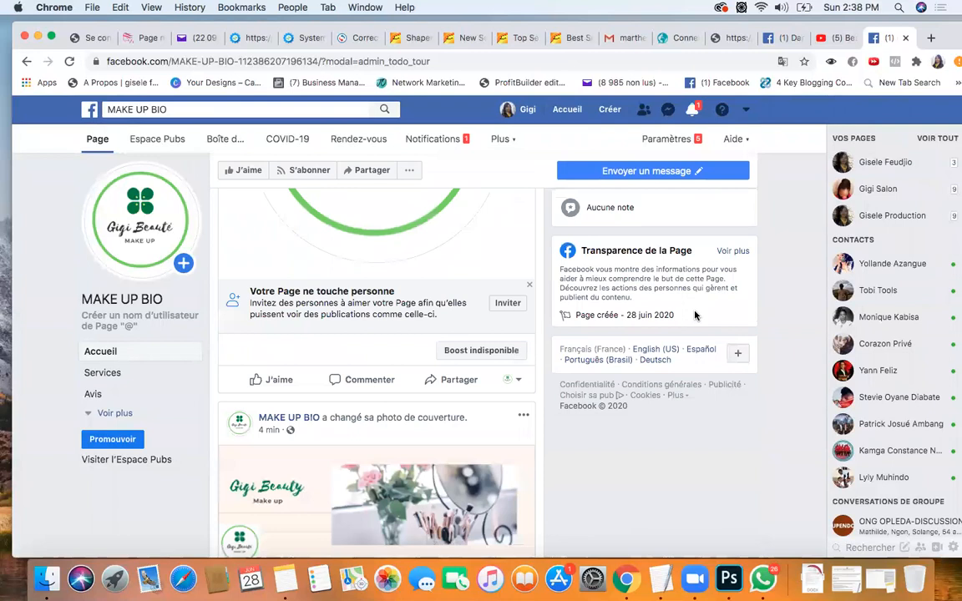
scroll(694, 319, "up", 10)
scroll(693, 319, "up", 3)
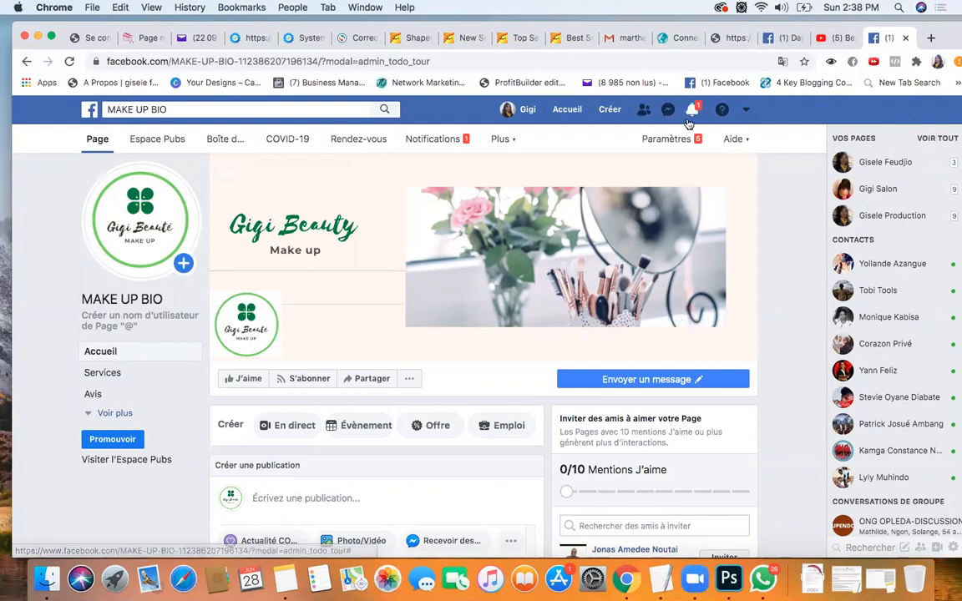
Step: In the Page's general settings, set Visibilité de la Page to Page publiée and save the changes
left_click(668, 139)
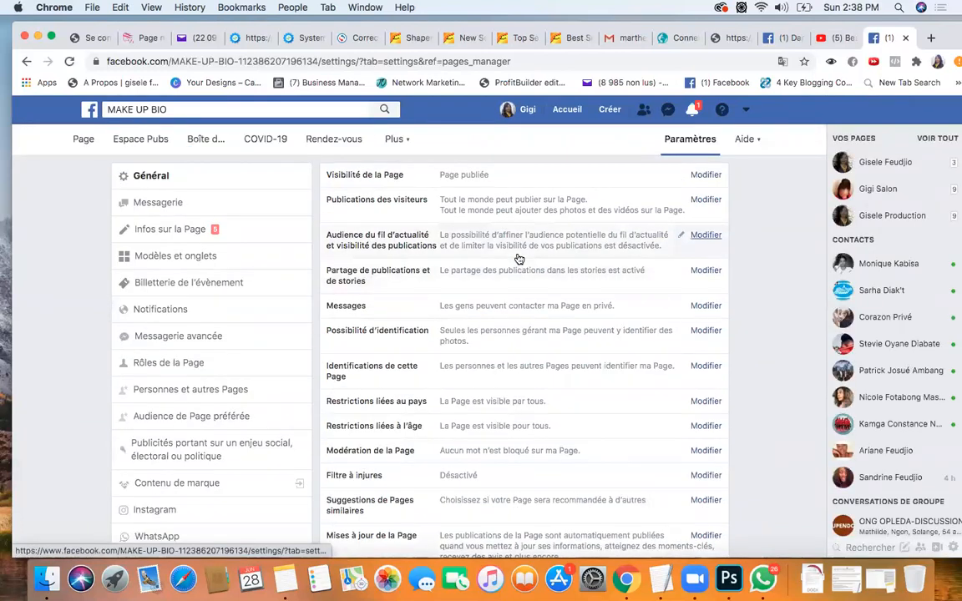
left_click(209, 176)
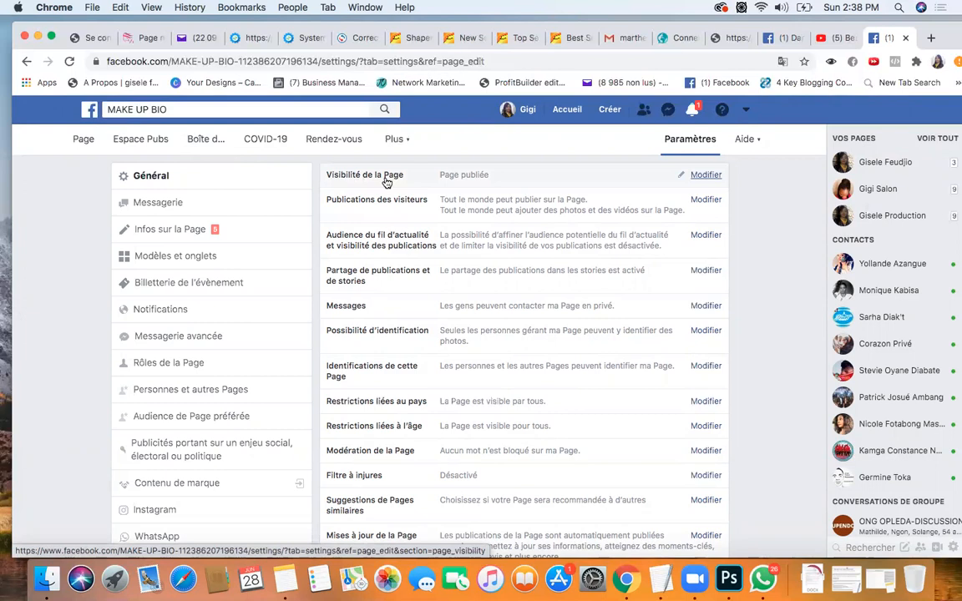
left_click(451, 186)
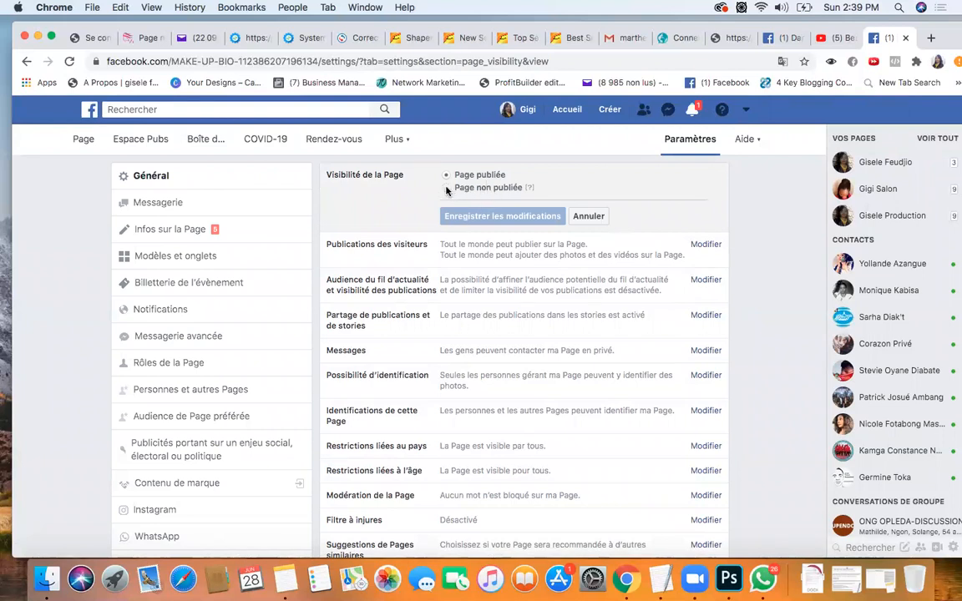
left_click(446, 188)
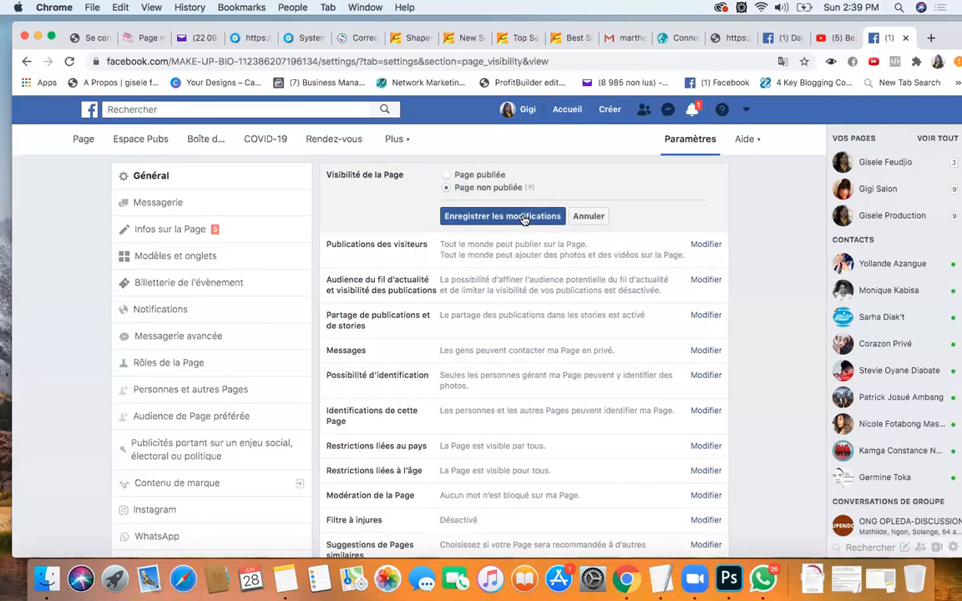
left_click(446, 175)
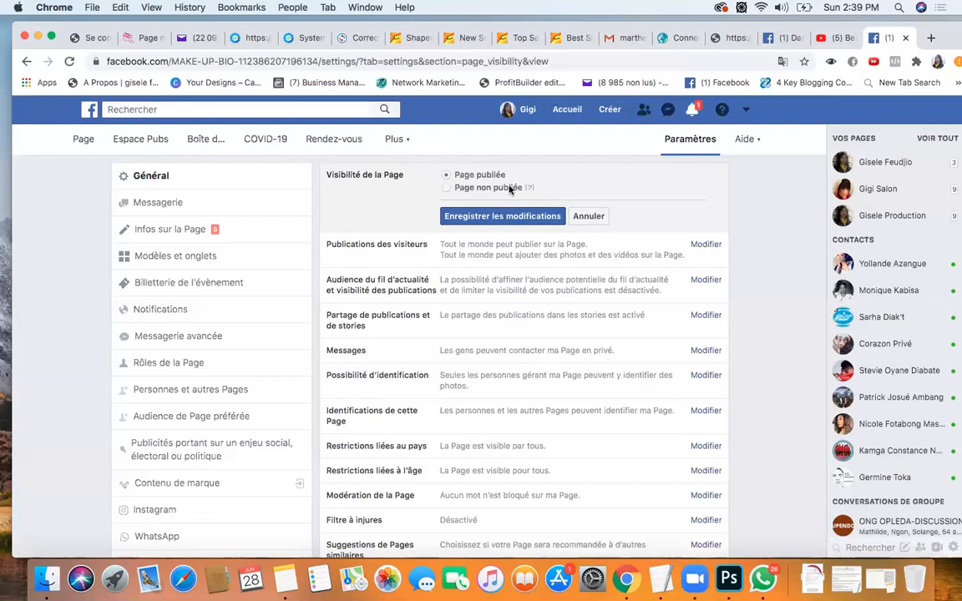
left_click(516, 217)
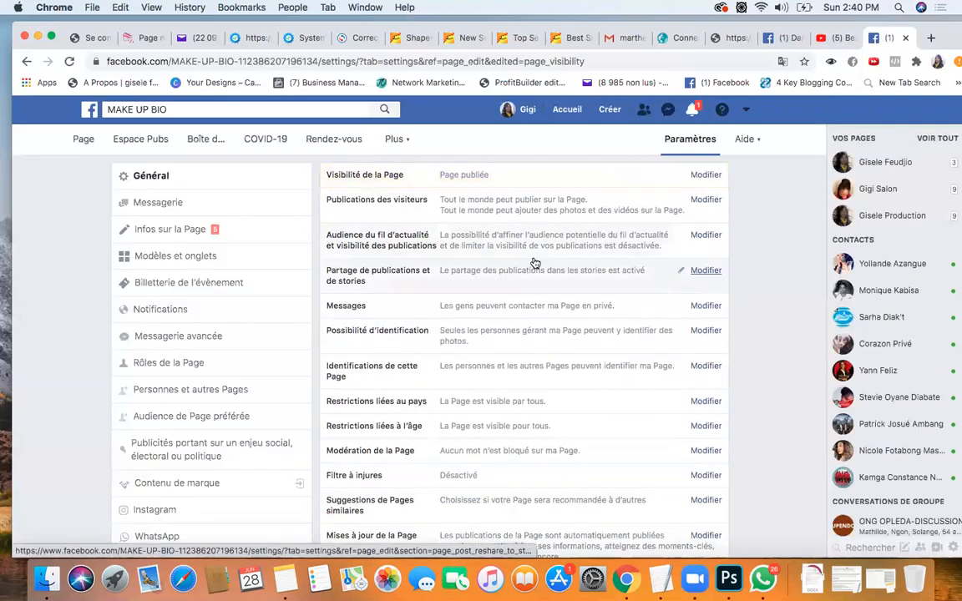
Step: Open the Page's Messagerie settings and review the Messenger welcome message and the conversation options
left_click(164, 203)
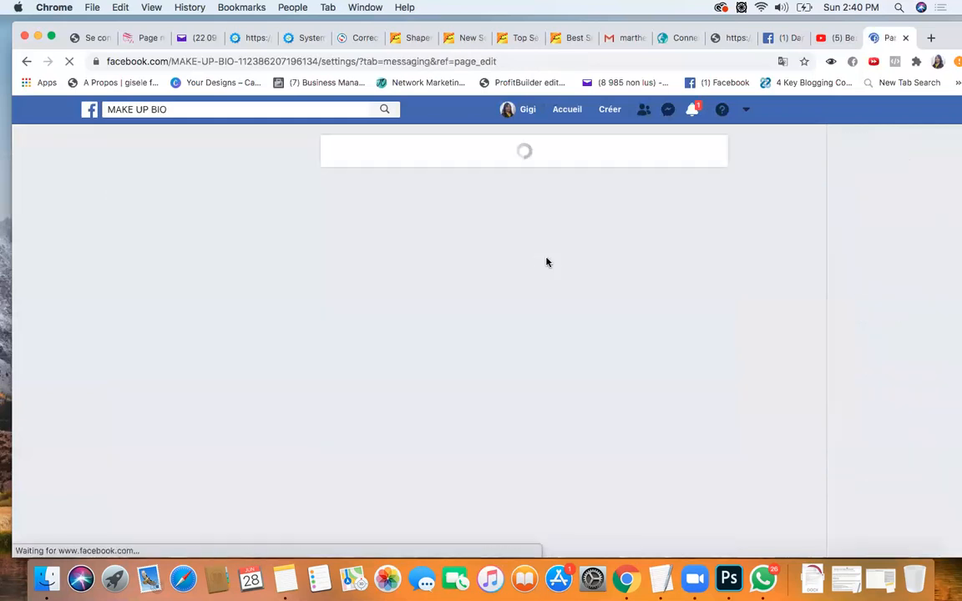
scroll(548, 297, "down", 5)
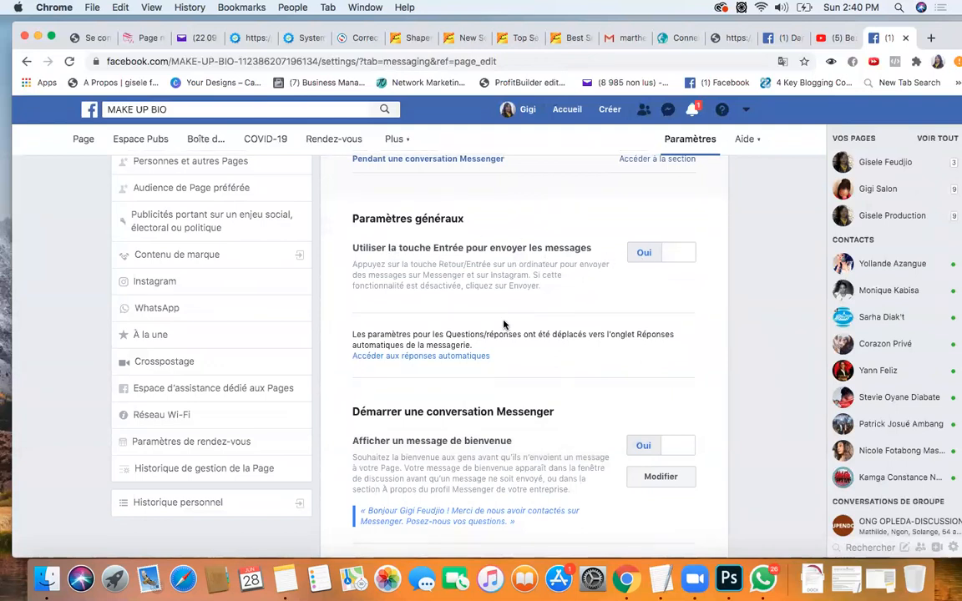
scroll(511, 324, "down", 3)
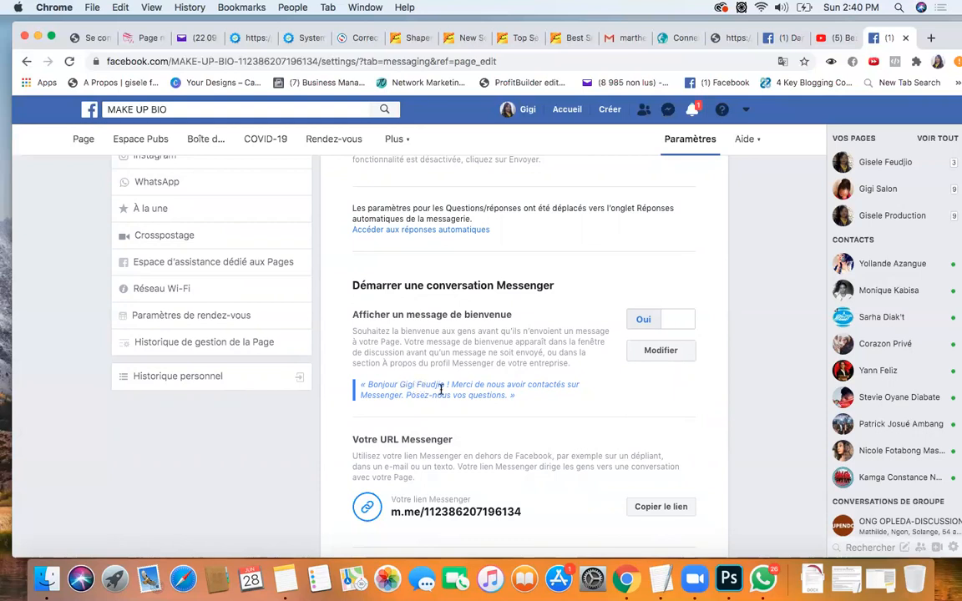
scroll(393, 393, "down", 1)
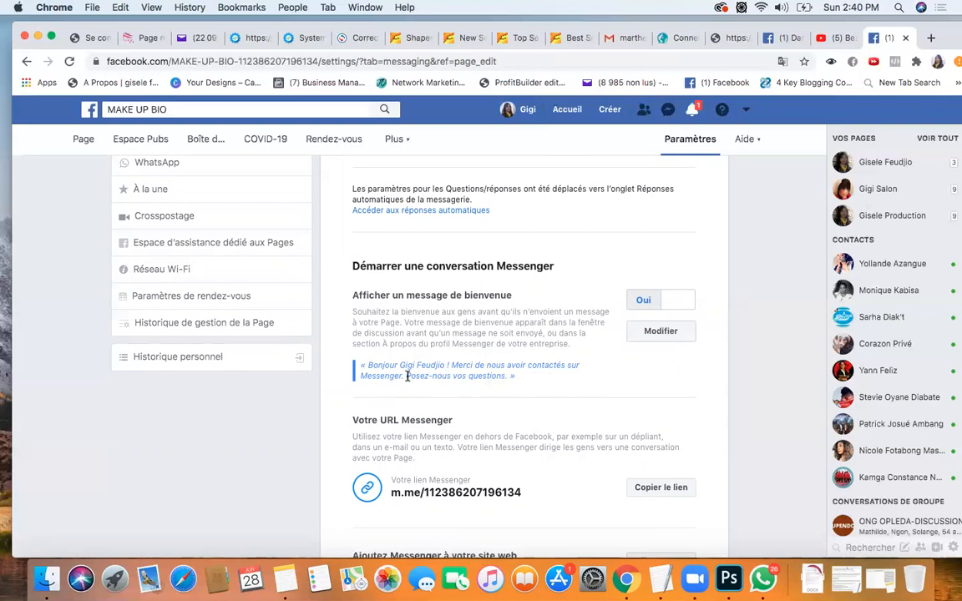
left_click_drag(407, 375, 509, 395)
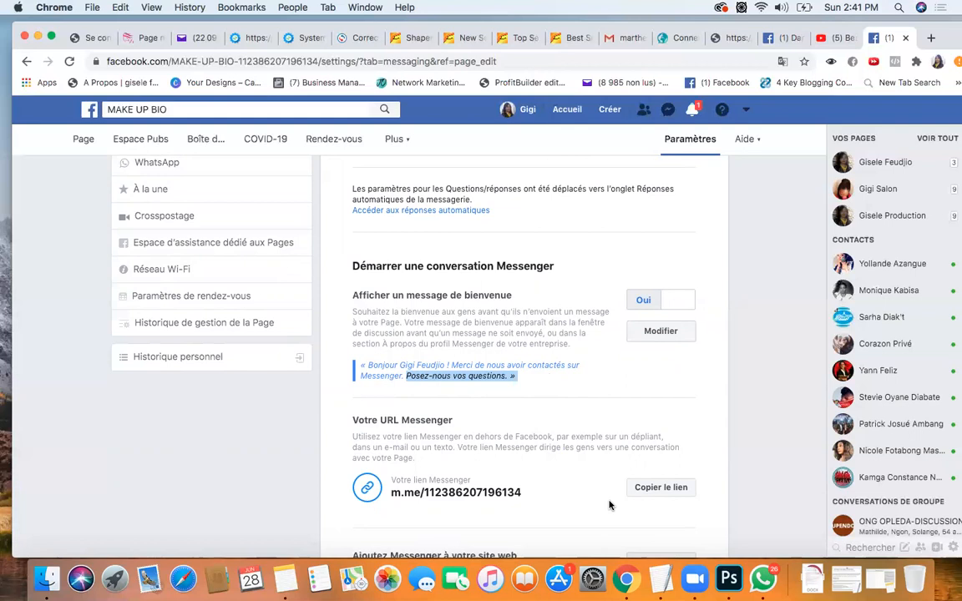
scroll(609, 505, "down", 5)
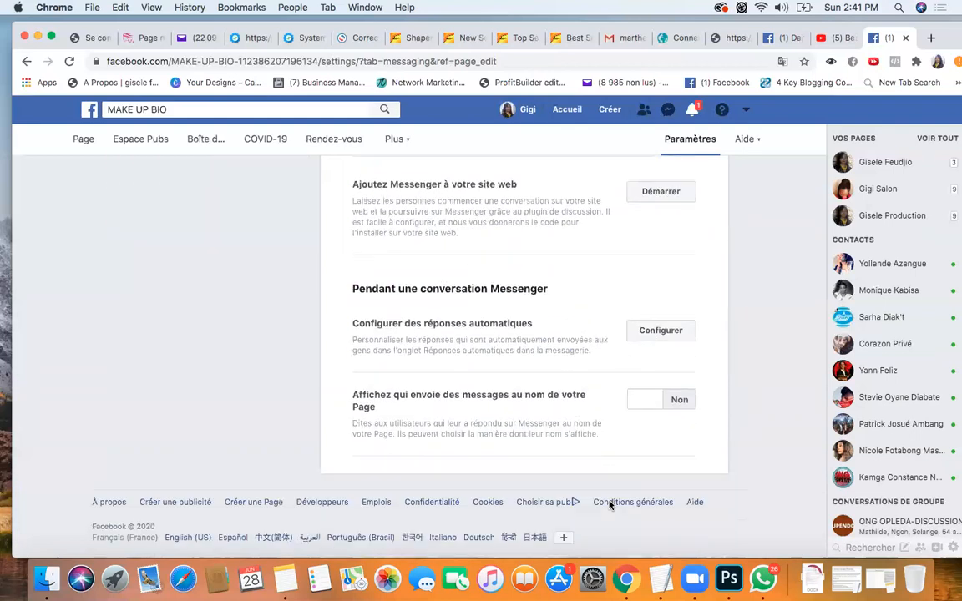
scroll(628, 401, "up", 5)
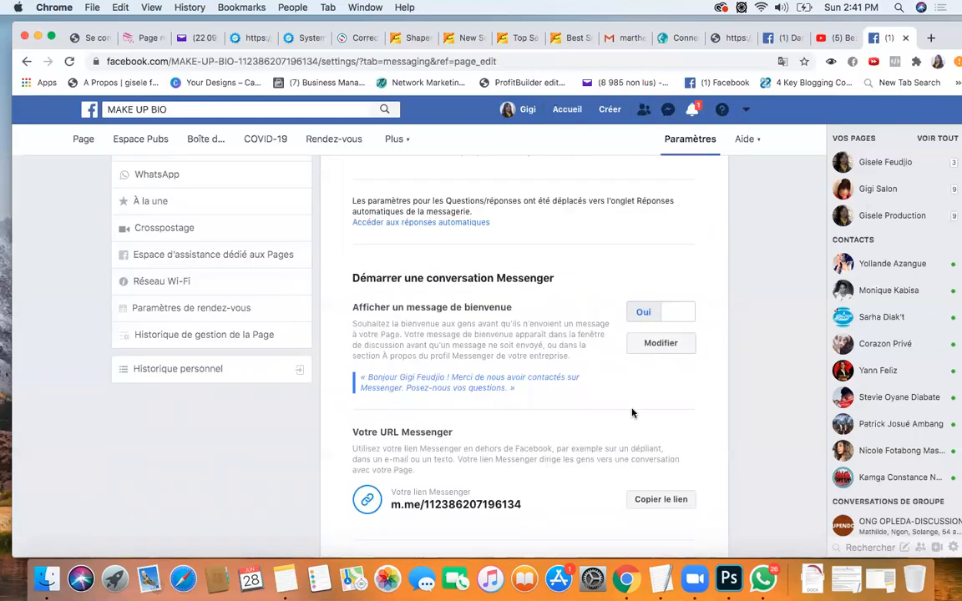
Step: In the Messenger welcome message, replace "Posez-nous vos questions." with "nous reviendrons vers le plutot possible." and save it
left_click(645, 343)
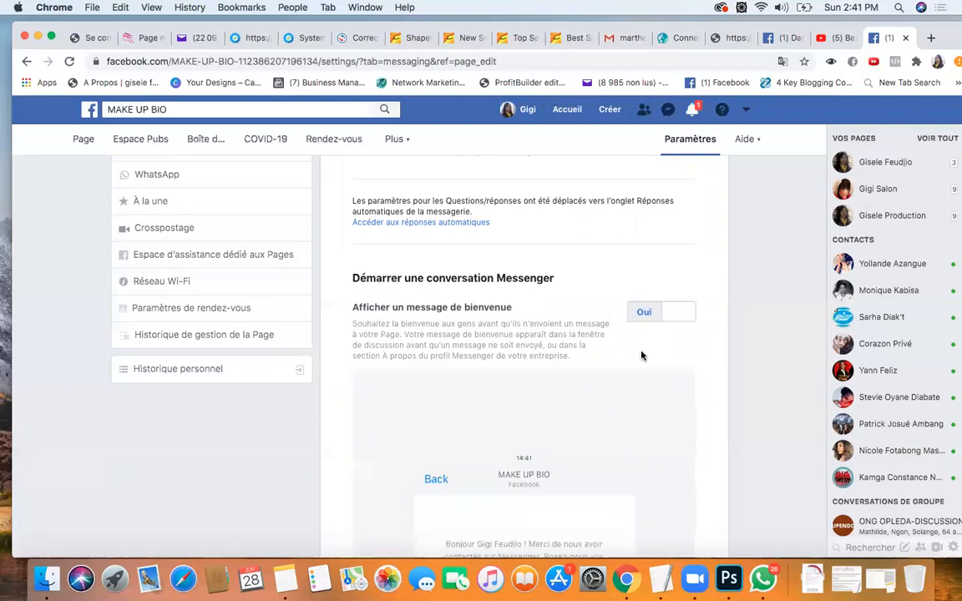
scroll(510, 368, "down", 4)
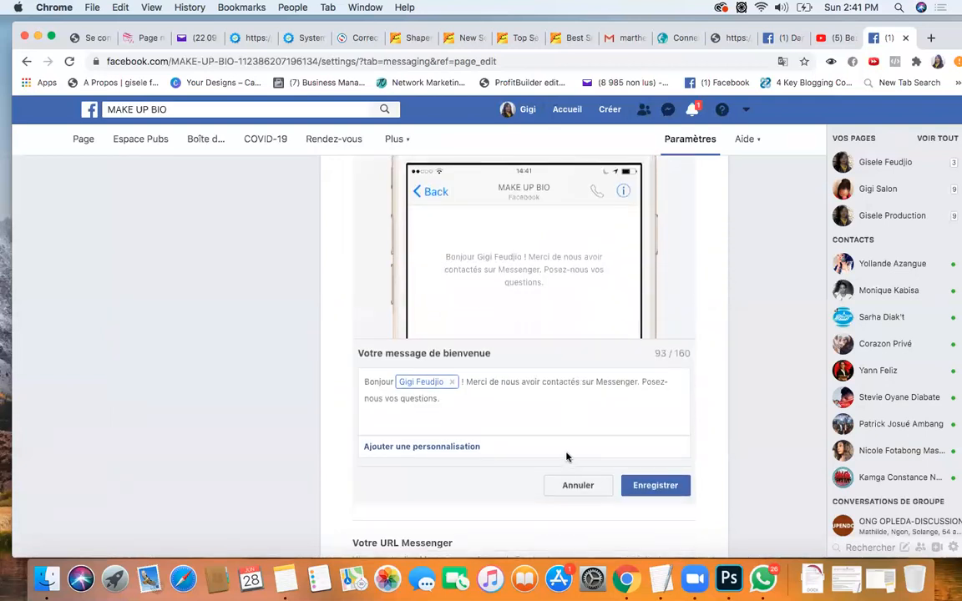
scroll(567, 426, "down", 4)
scroll(511, 209, "up", 1)
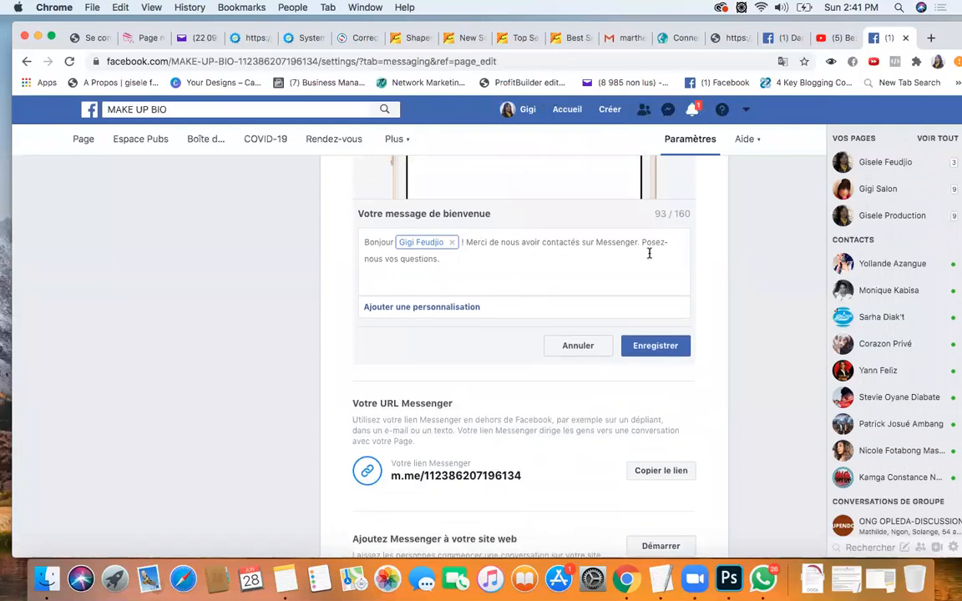
left_click_drag(640, 242, 655, 251)
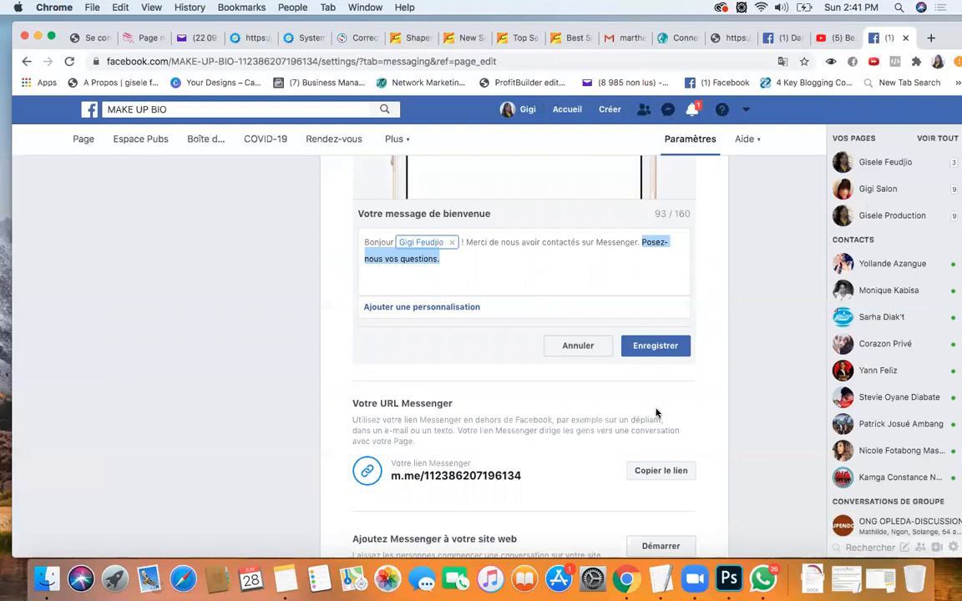
key("BackSpace")
type("nous ")
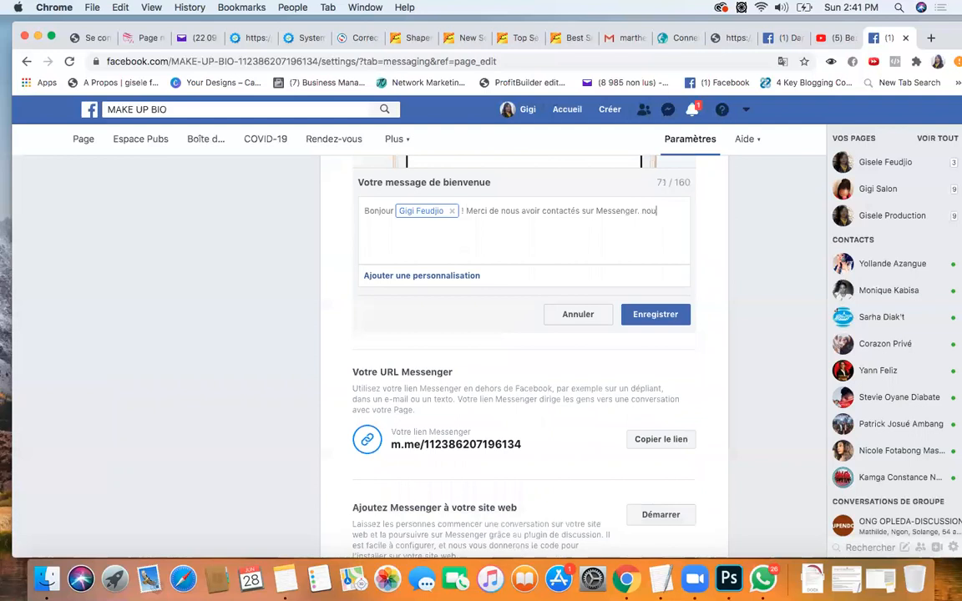
type("revien")
scroll(702, 403, "down", 1)
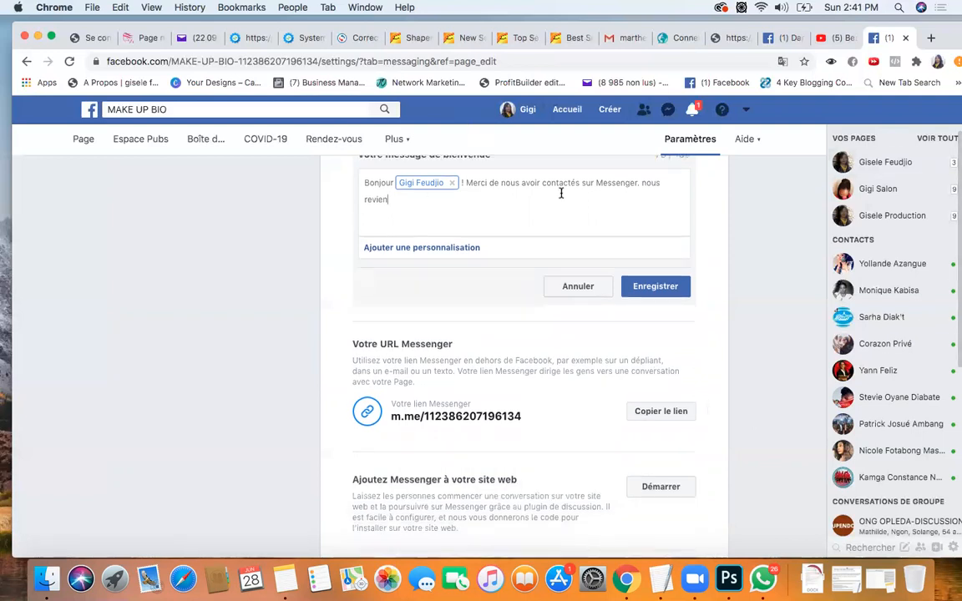
type("dr")
scroll(566, 199, "up", 1)
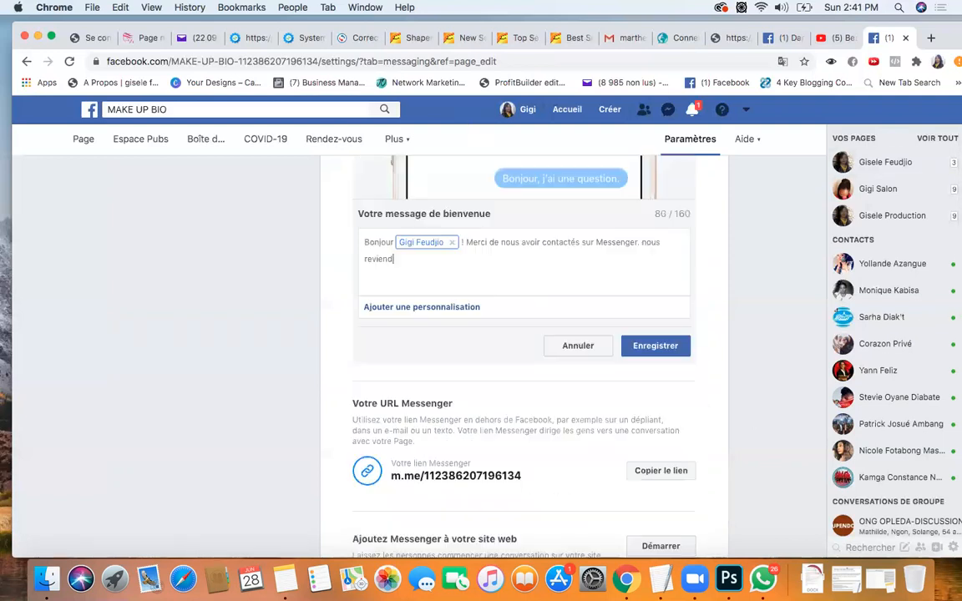
type("ons ")
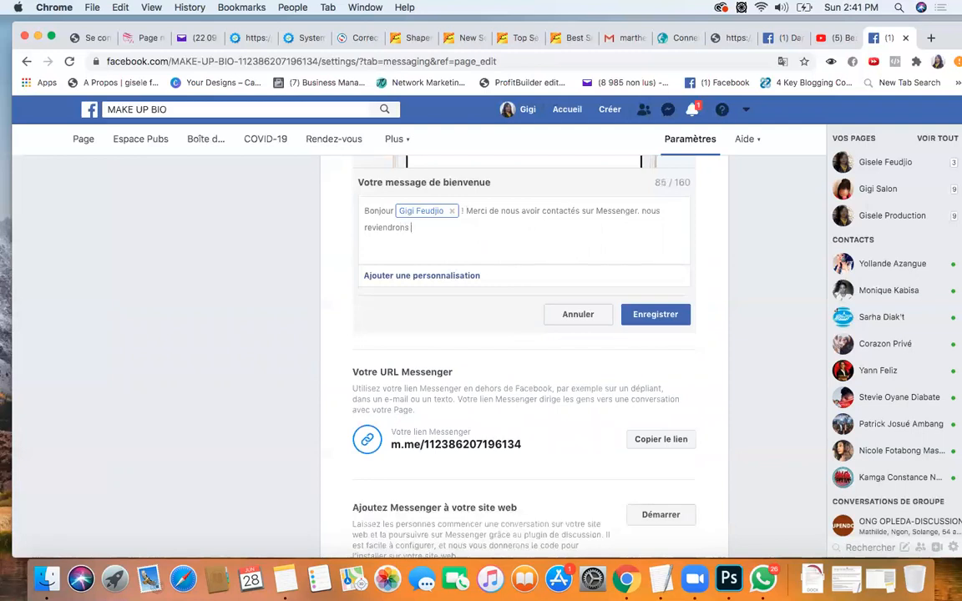
type("vers le plutot possible.")
scroll(564, 187, "down", 1)
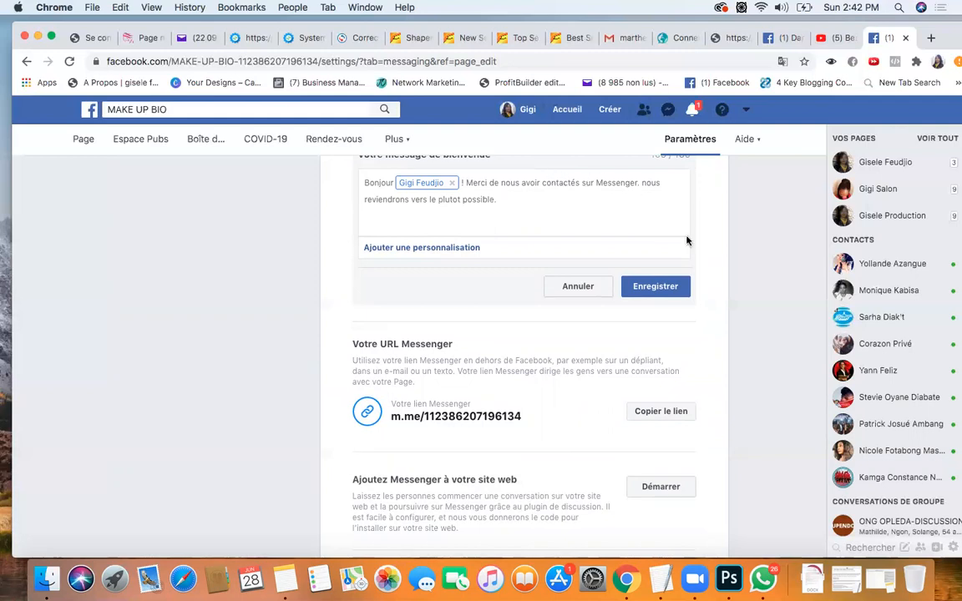
left_click(668, 288)
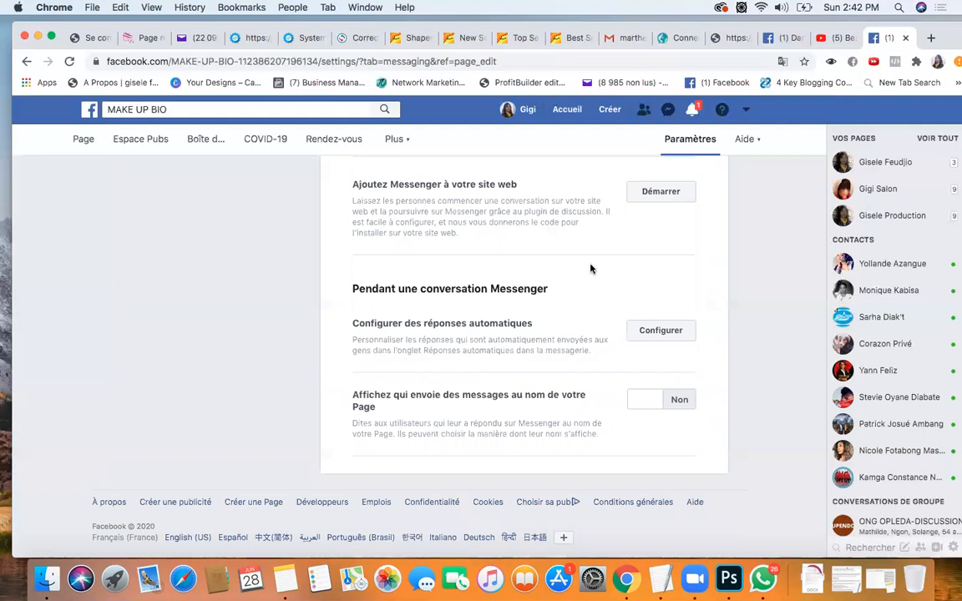
Step: Review the Messagerie settings, including the Messenger URL, website plugin, automatic replies, sender display and welcome message
scroll(590, 268, "up", 3)
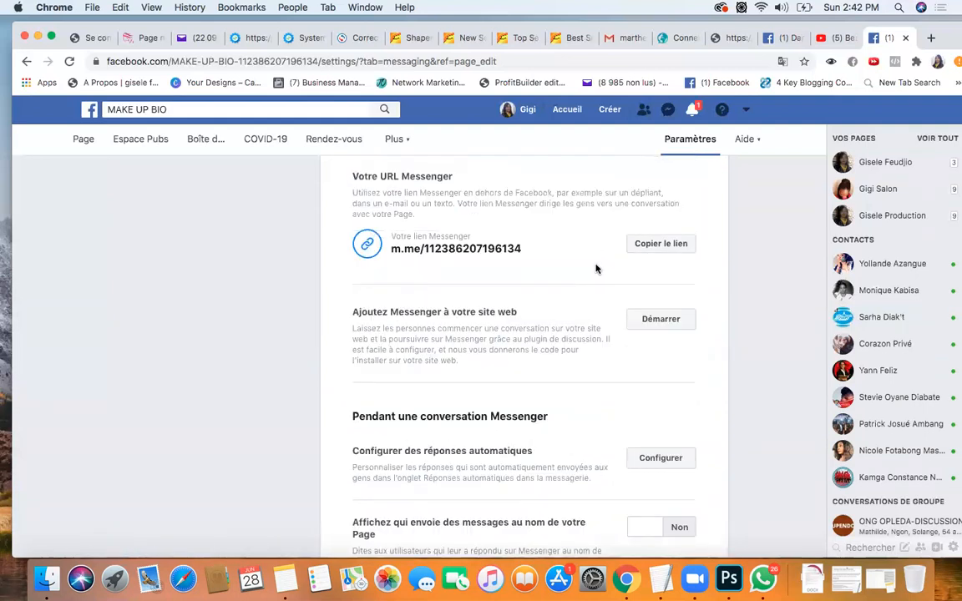
scroll(597, 267, "down", 3)
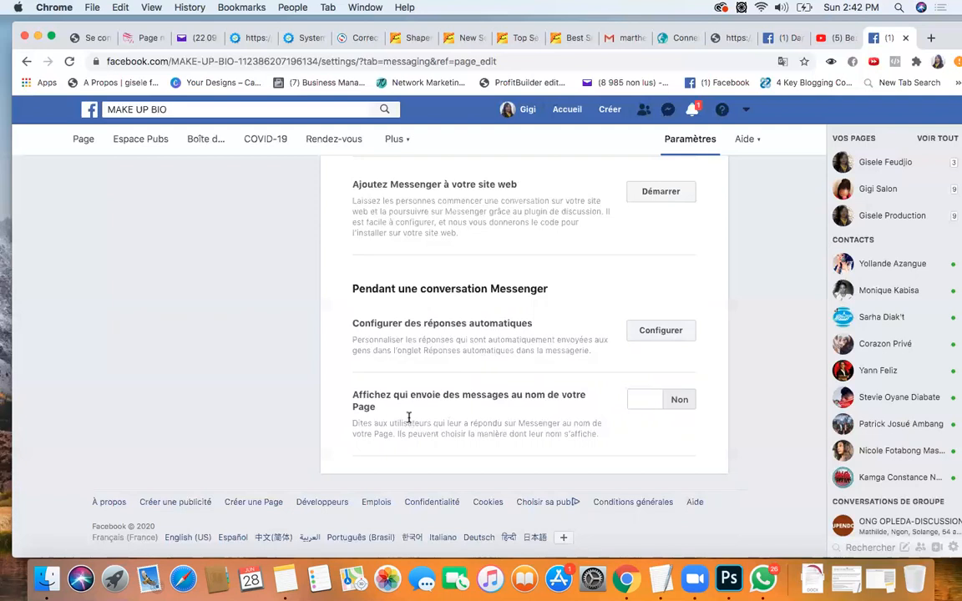
scroll(409, 388, "up", 3)
scroll(419, 396, "up", 10)
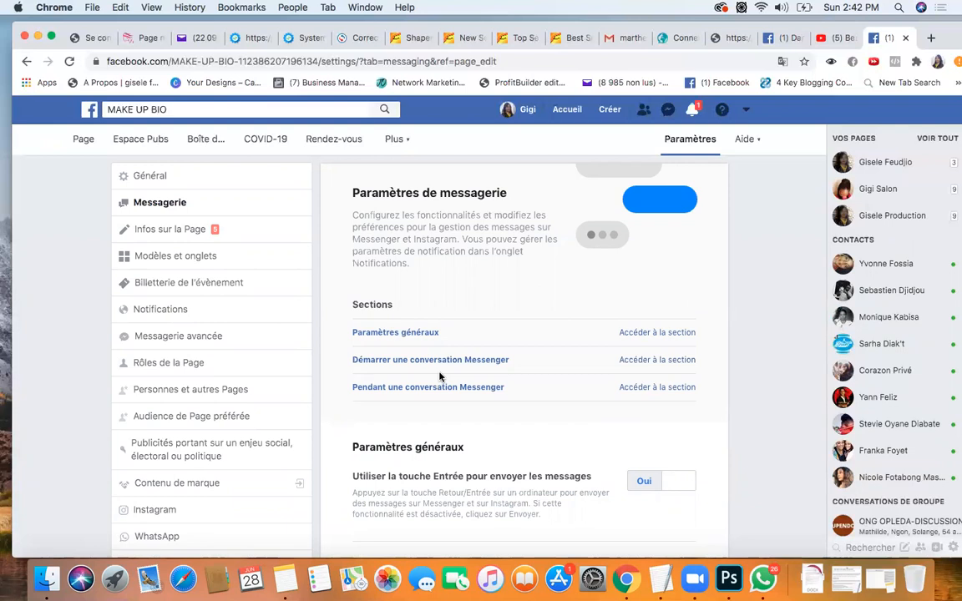
scroll(425, 378, "down", 5)
scroll(425, 380, "up", 5)
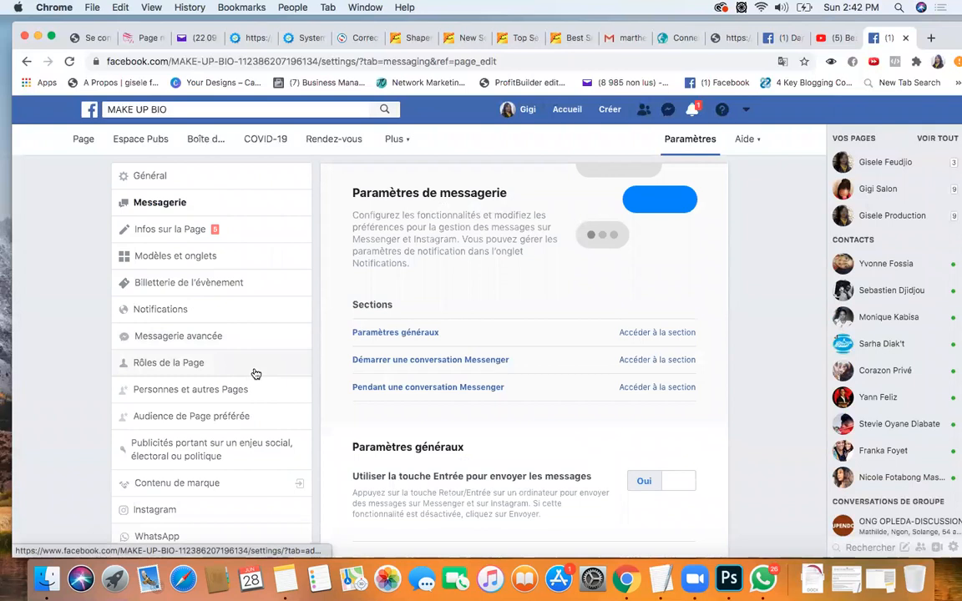
scroll(255, 374, "down", 8)
scroll(384, 355, "up", 4)
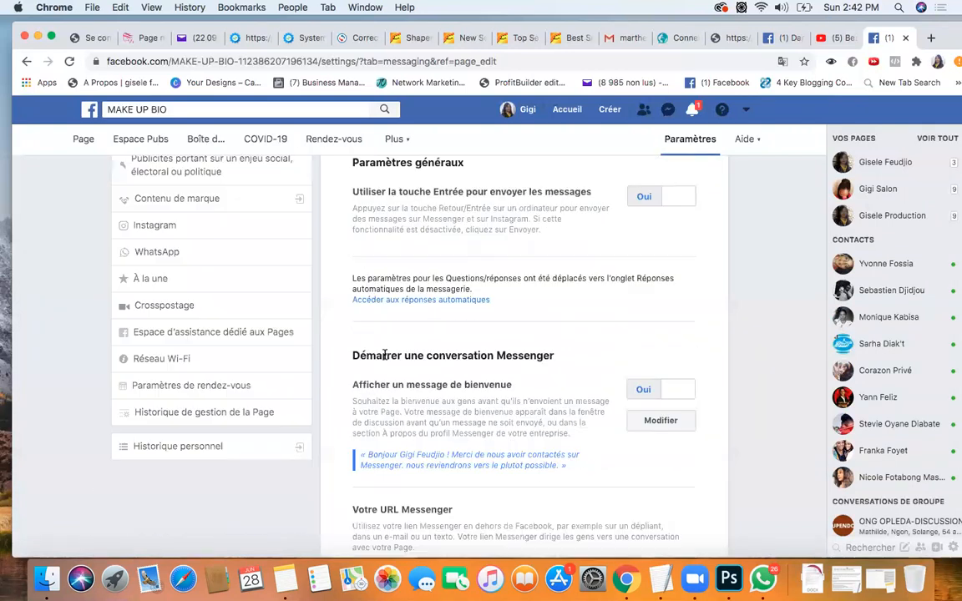
scroll(384, 355, "up", 4)
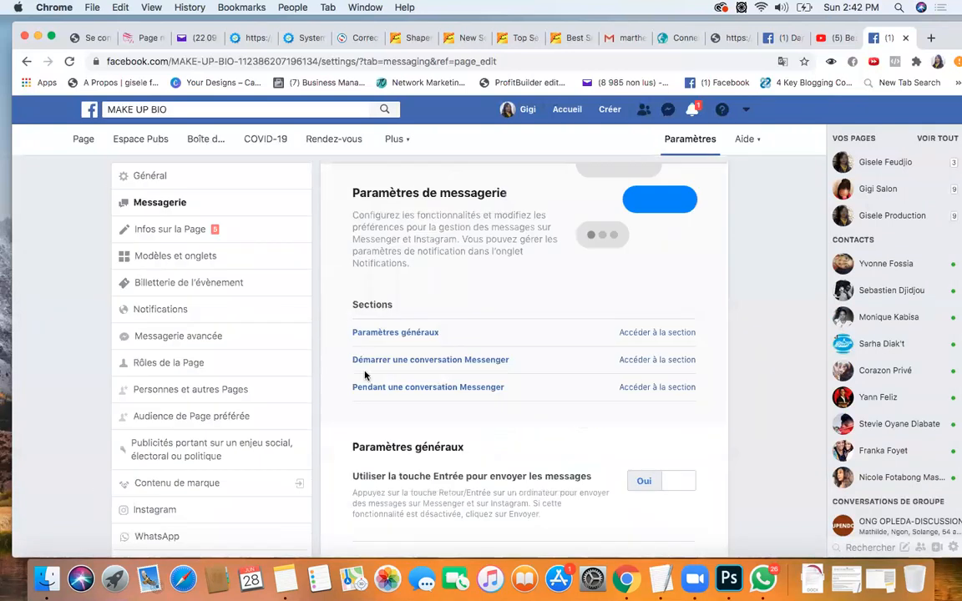